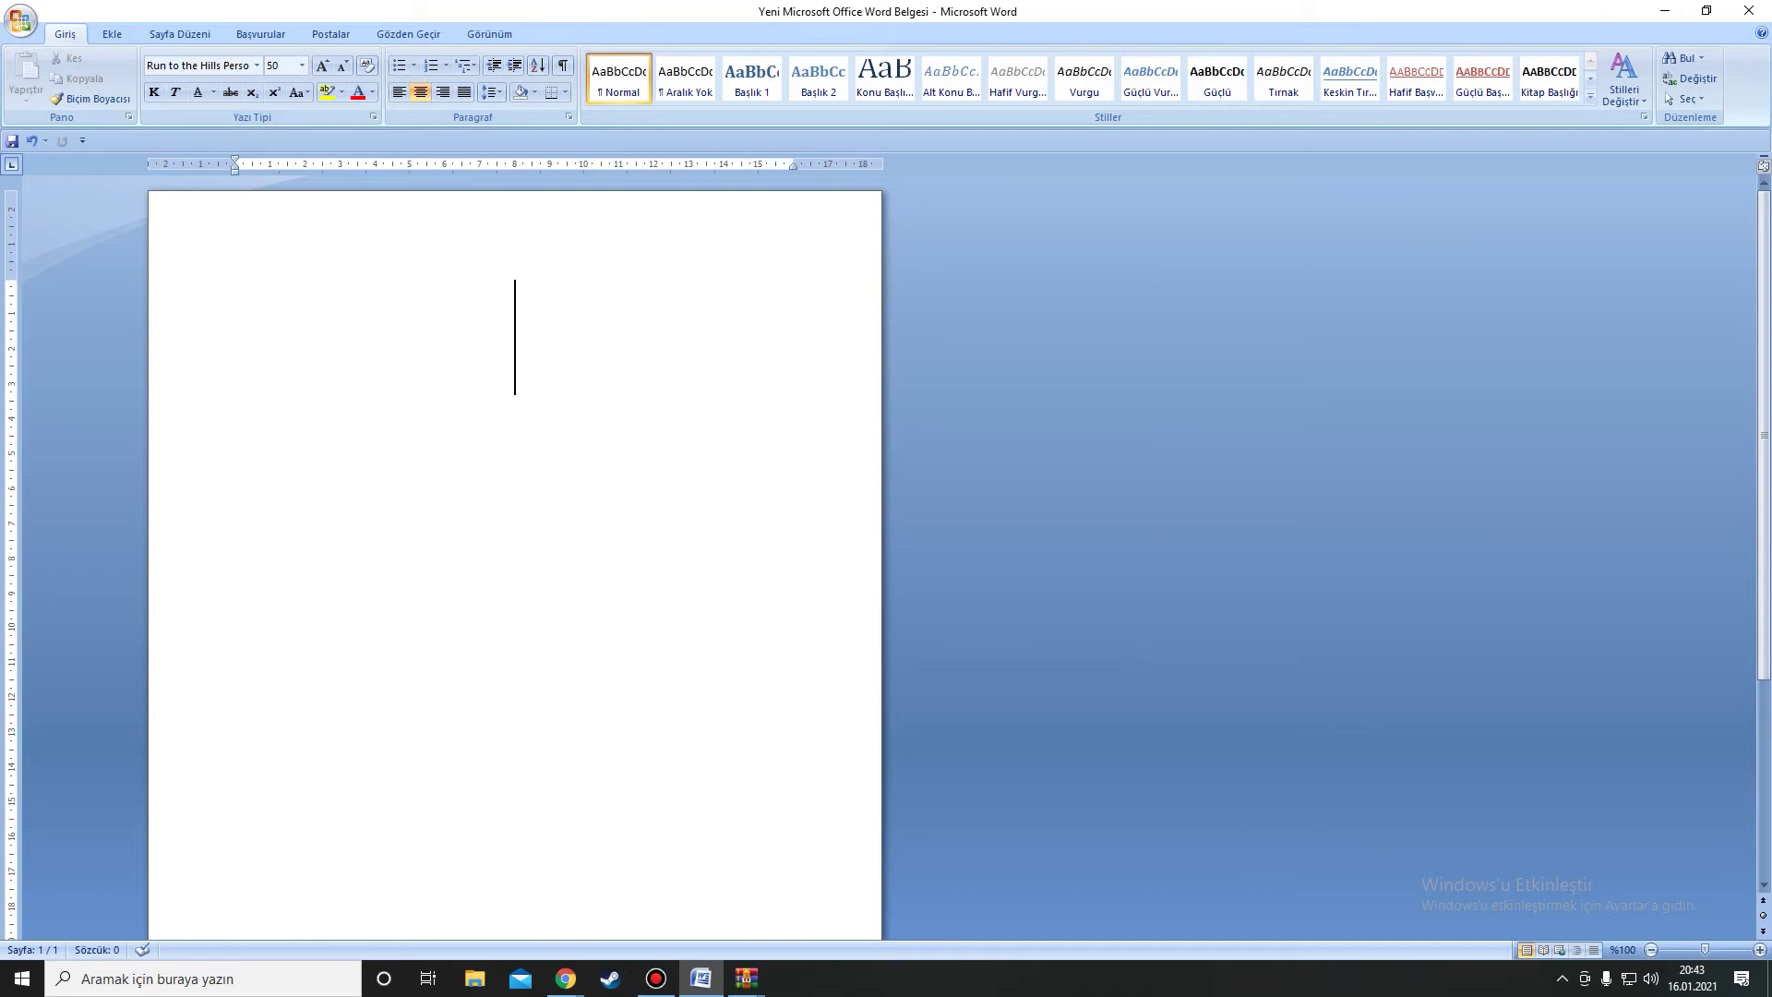
Browse Word's font list and close it without changing the font
{"action": "left_click", "coordinate": [256, 66]}
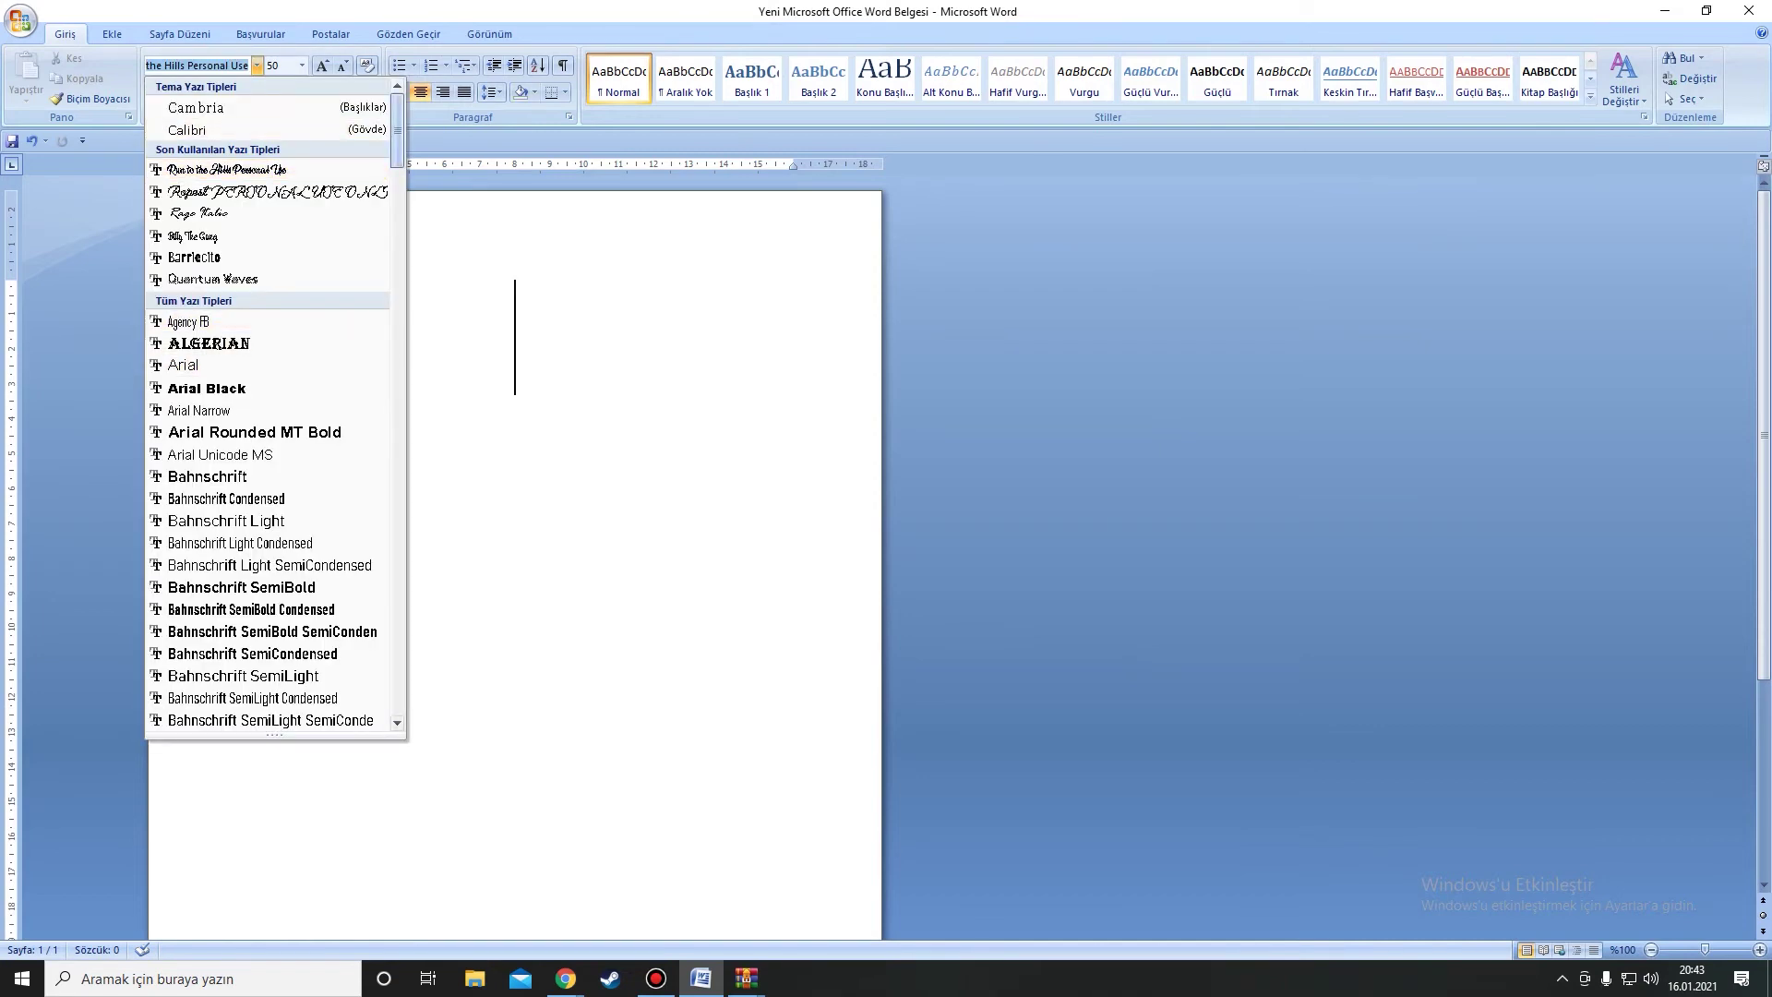
{"action": "scroll", "coordinate": [268, 406], "scroll_direction": "down", "scroll_amount": 15}
{"action": "scroll", "coordinate": [277, 406], "scroll_direction": "down", "scroll_amount": 1}
{"action": "scroll", "coordinate": [278, 405], "scroll_direction": "down", "scroll_amount": 5}
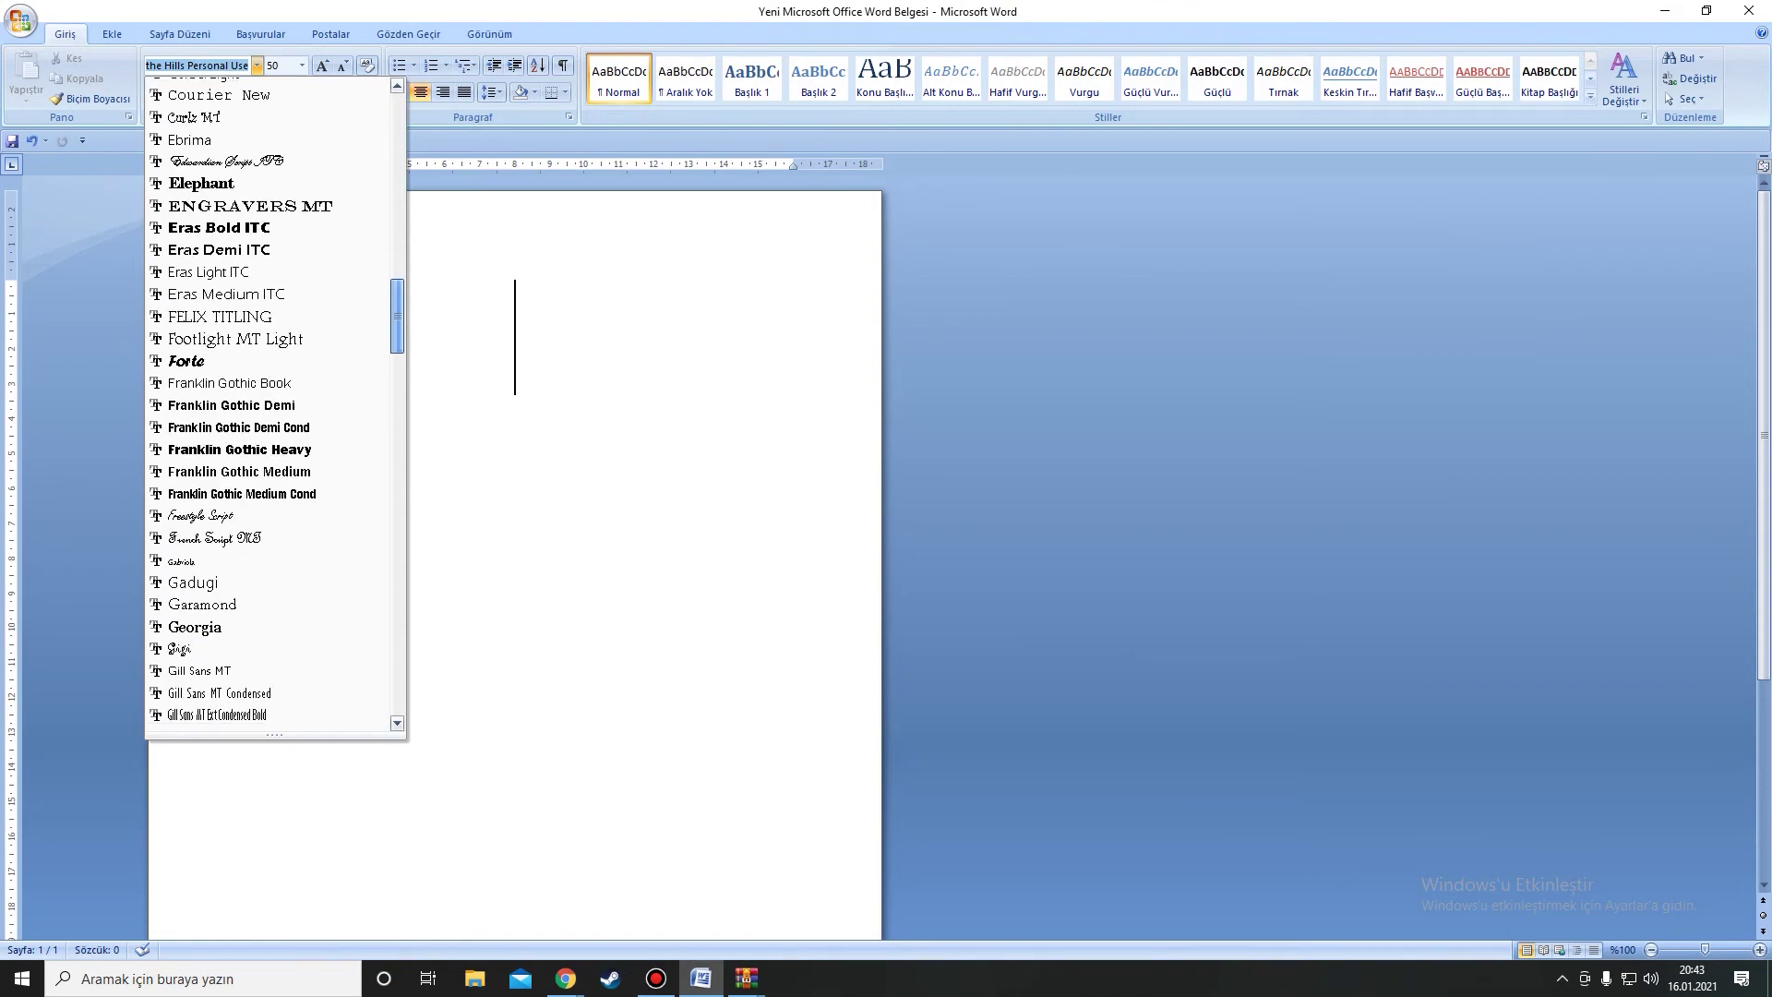
{"action": "scroll", "coordinate": [277, 405], "scroll_direction": "down", "scroll_amount": 4}
{"action": "scroll", "coordinate": [277, 406], "scroll_direction": "down", "scroll_amount": 4}
{"action": "scroll", "coordinate": [277, 407], "scroll_direction": "down", "scroll_amount": 1}
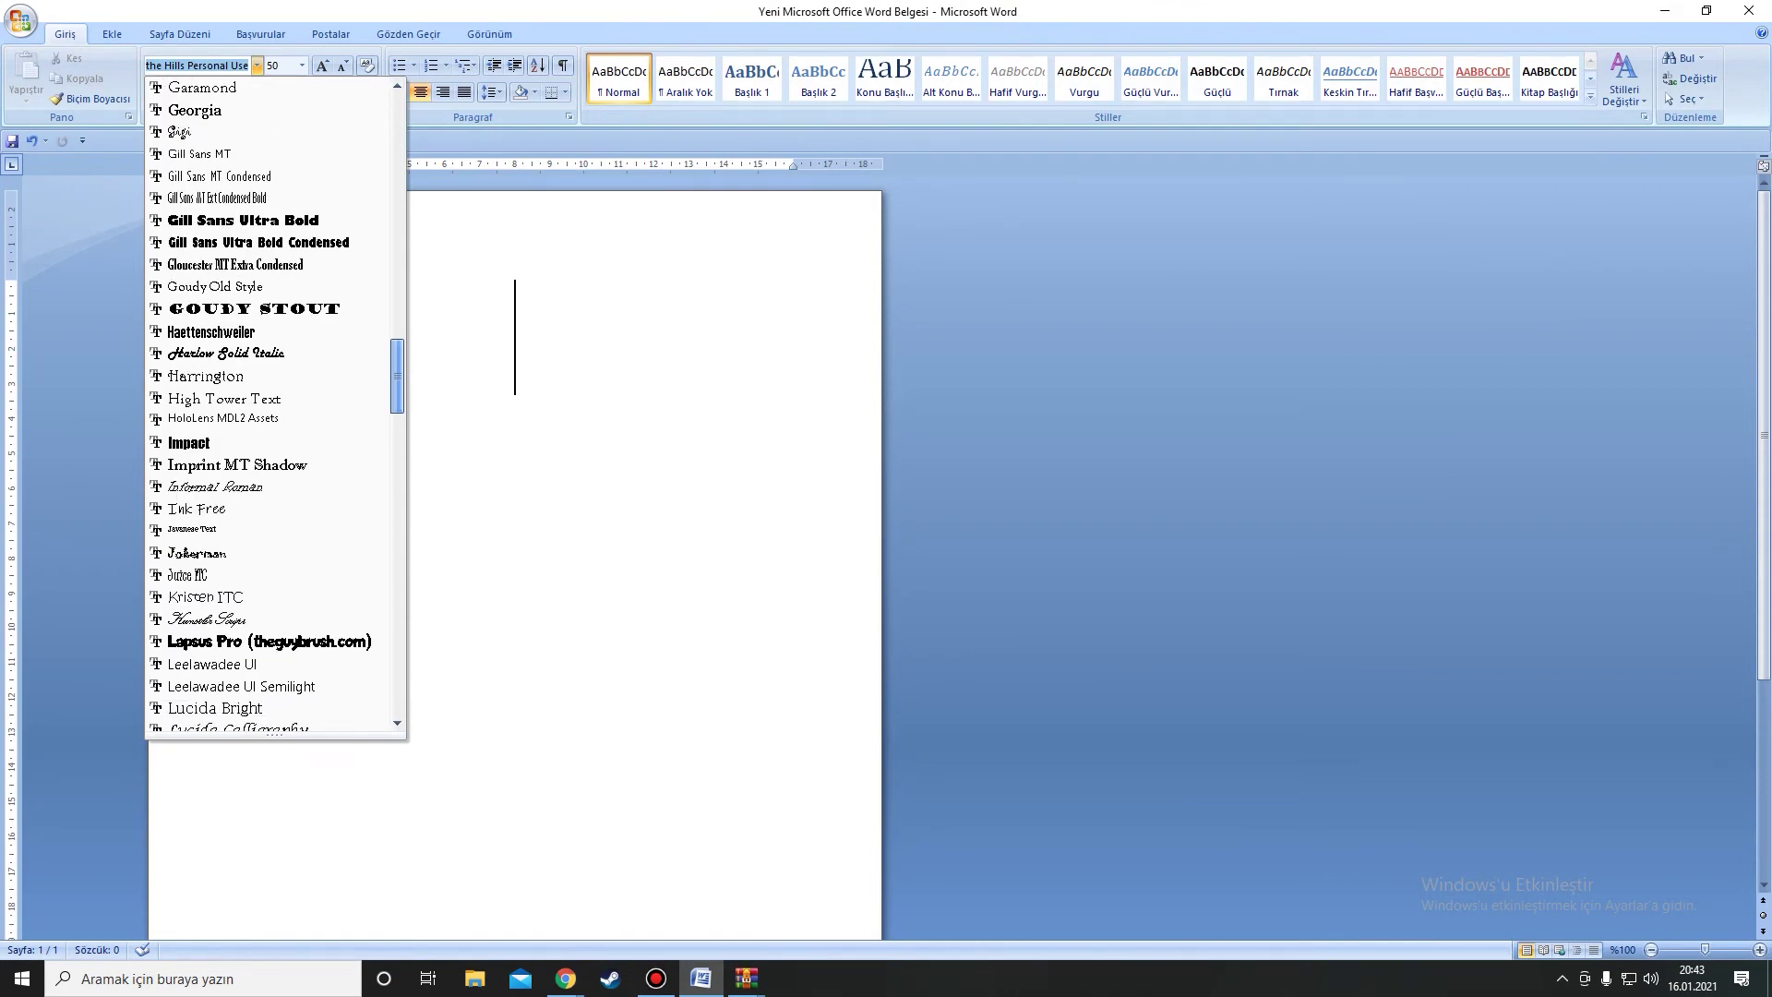
{"action": "scroll", "coordinate": [277, 406], "scroll_direction": "down", "scroll_amount": 1}
{"action": "scroll", "coordinate": [277, 406], "scroll_direction": "down", "scroll_amount": 10}
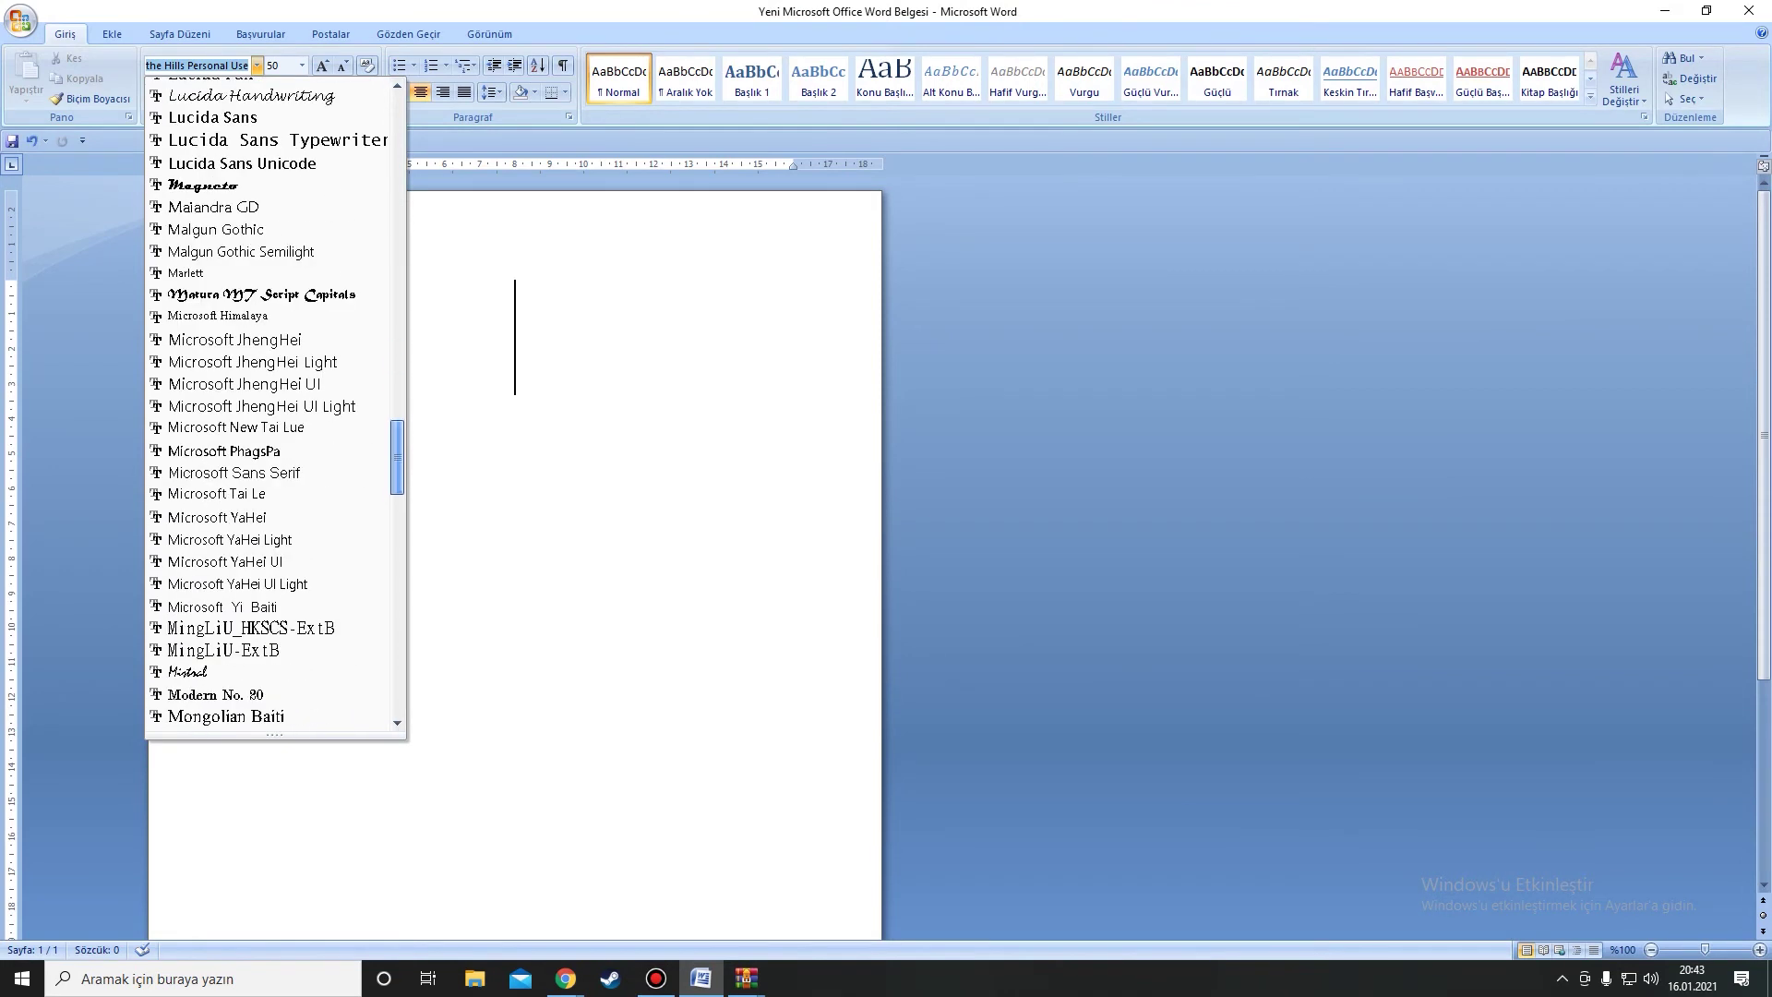
{"action": "scroll", "coordinate": [277, 406], "scroll_direction": "down", "scroll_amount": 1}
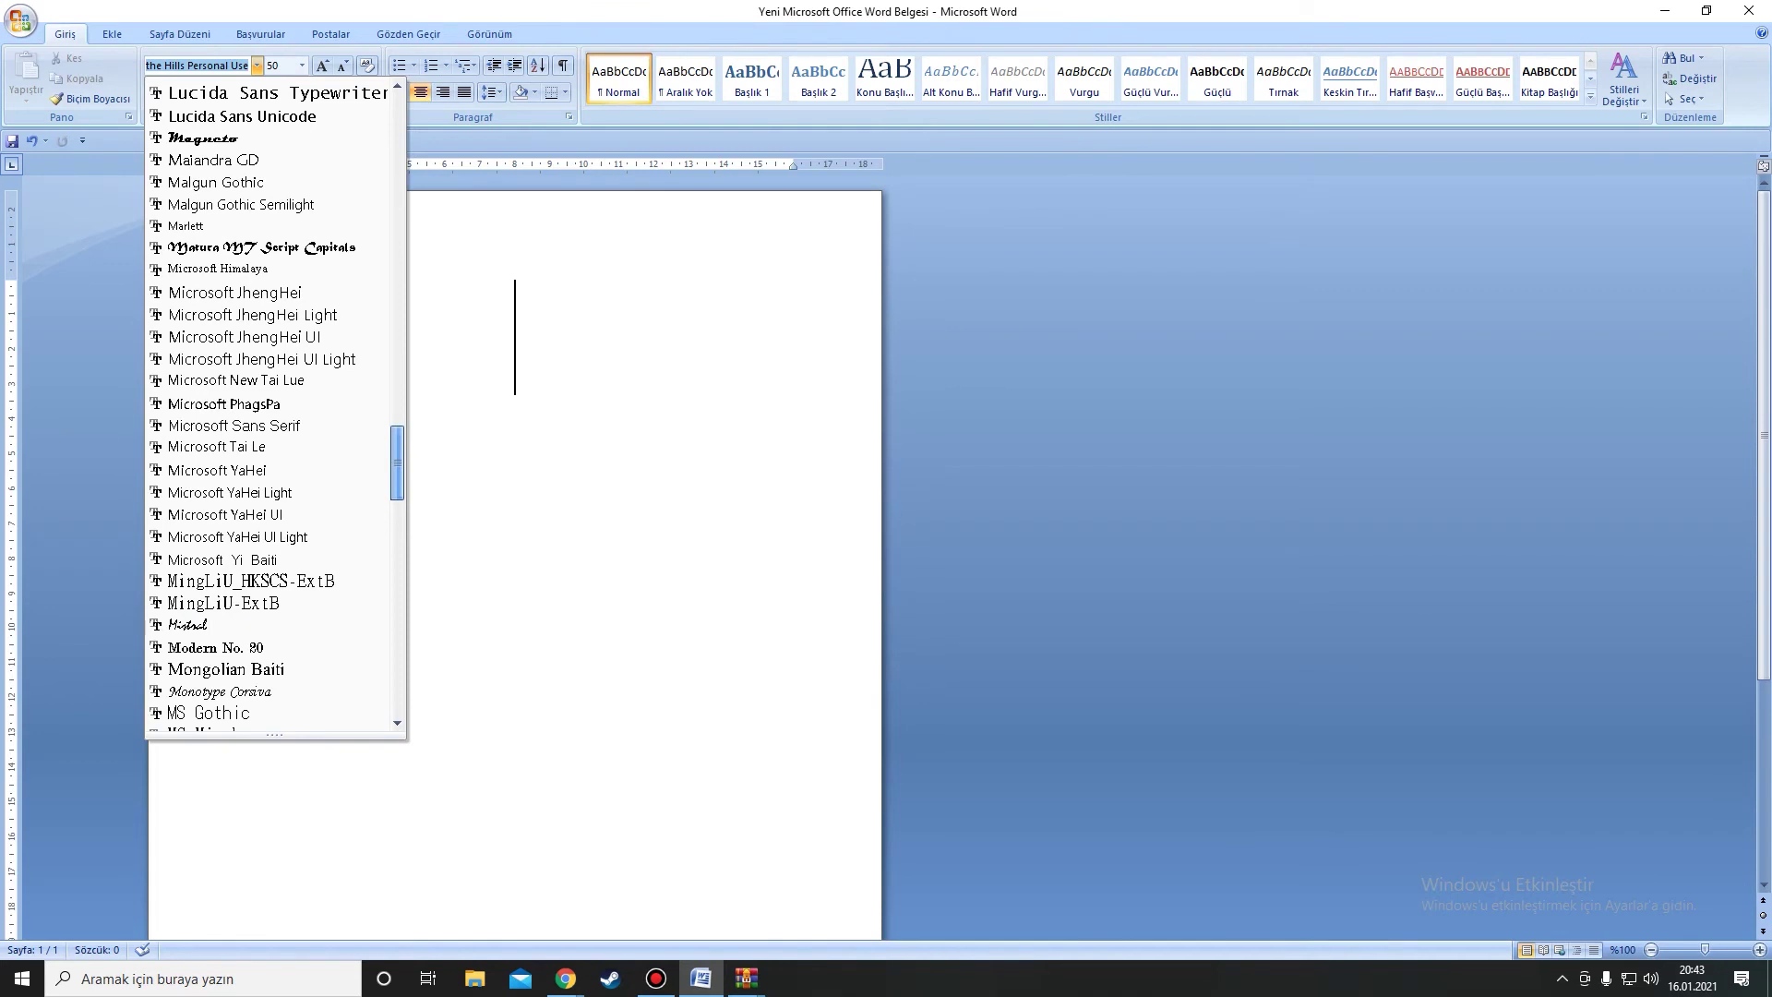
{"action": "scroll", "coordinate": [278, 406], "scroll_direction": "down", "scroll_amount": 1}
{"action": "scroll", "coordinate": [278, 406], "scroll_direction": "down", "scroll_amount": 5}
{"action": "scroll", "coordinate": [278, 406], "scroll_direction": "down", "scroll_amount": 2}
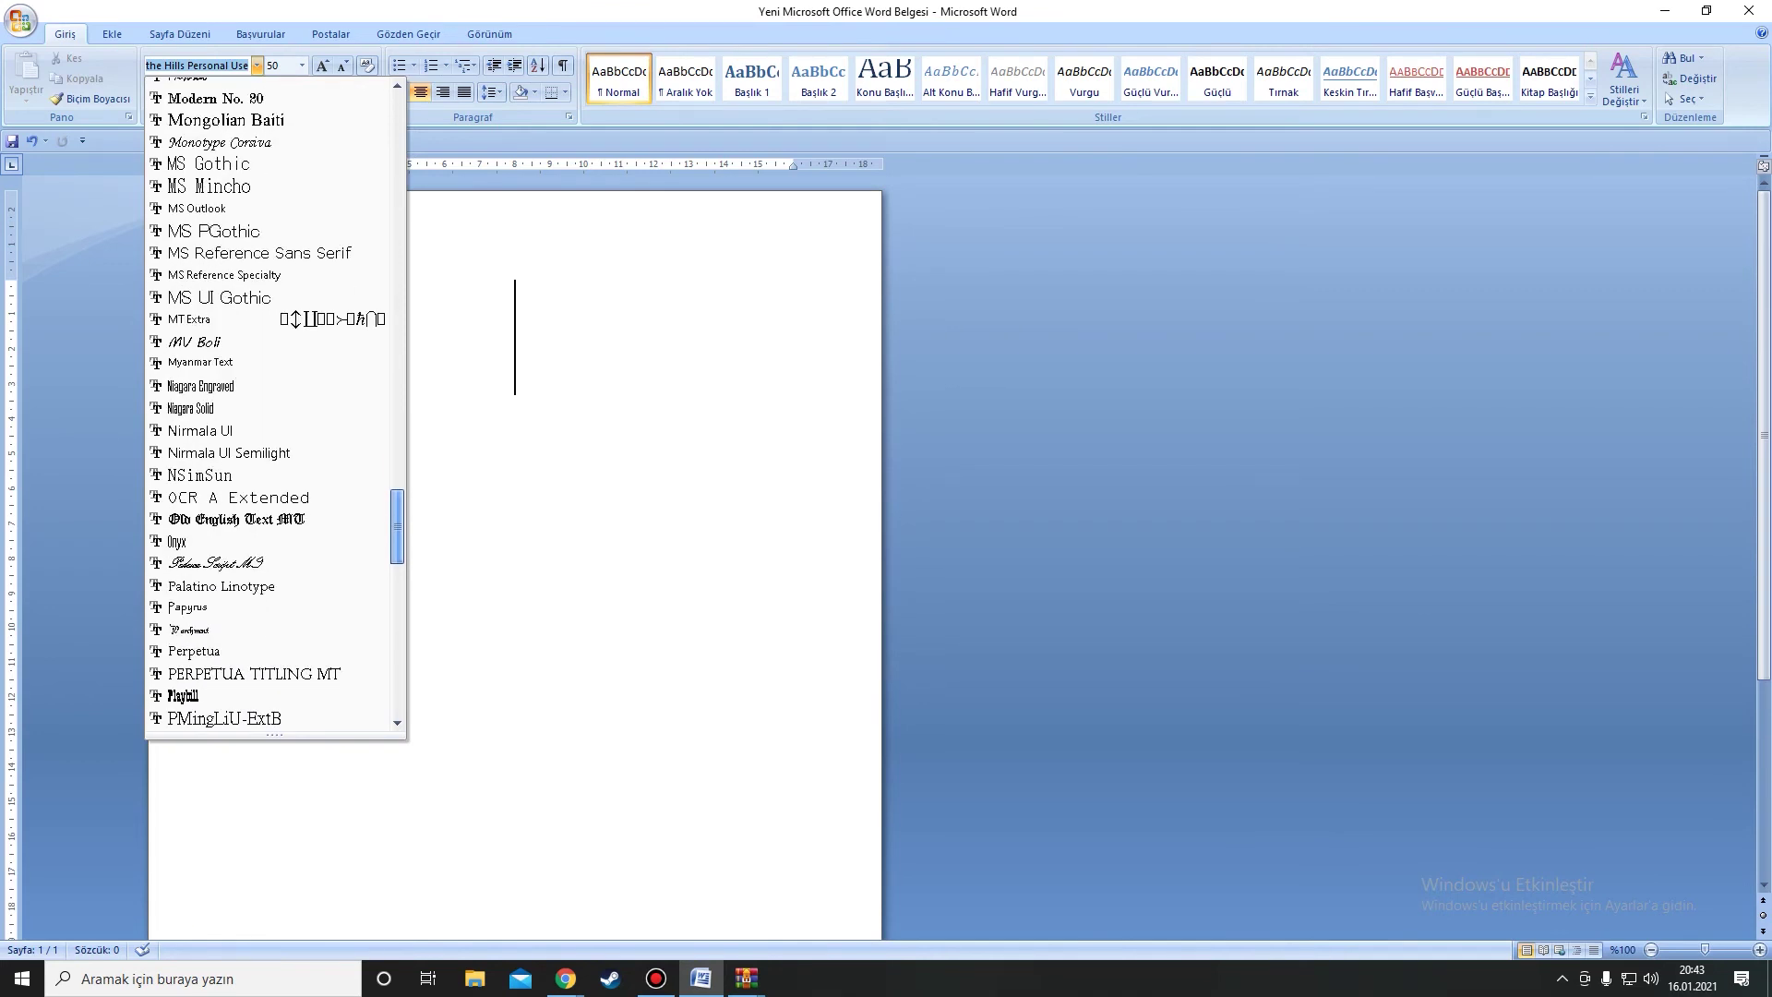
{"action": "scroll", "coordinate": [277, 406], "scroll_direction": "down", "scroll_amount": 9}
{"action": "scroll", "coordinate": [277, 405], "scroll_direction": "down", "scroll_amount": 5}
{"action": "scroll", "coordinate": [278, 406], "scroll_direction": "down", "scroll_amount": 2}
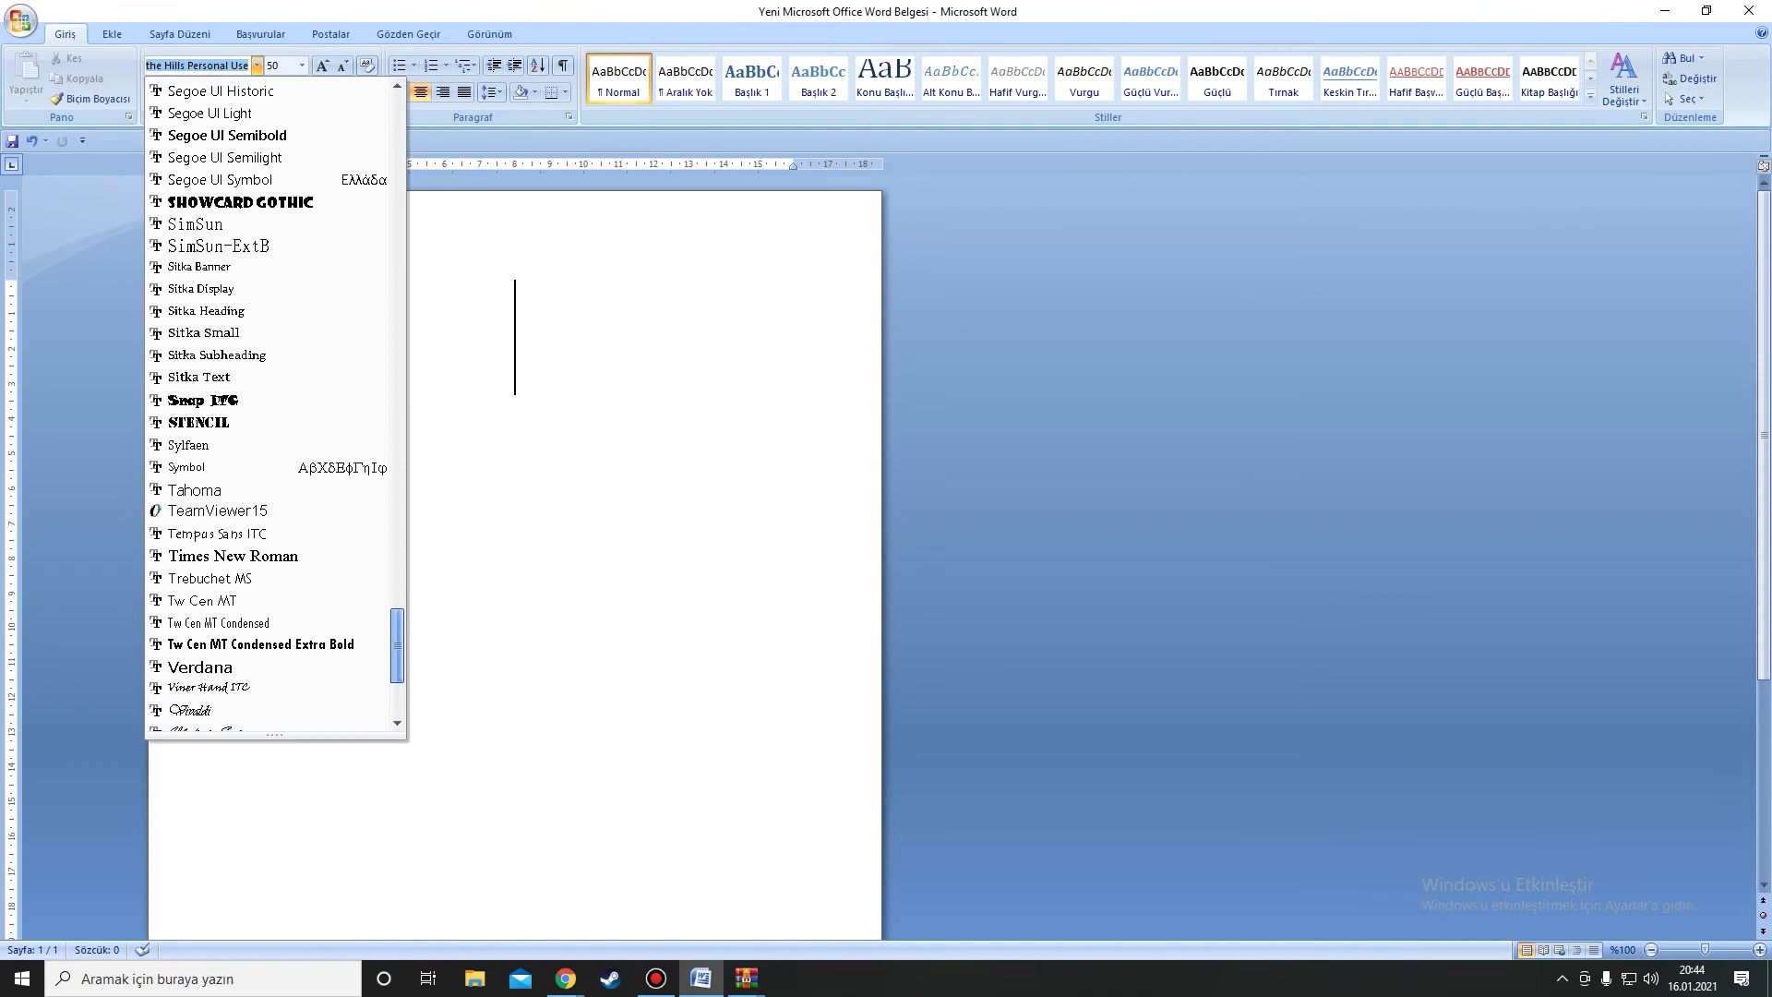
{"action": "scroll", "coordinate": [277, 406], "scroll_direction": "down", "scroll_amount": 1}
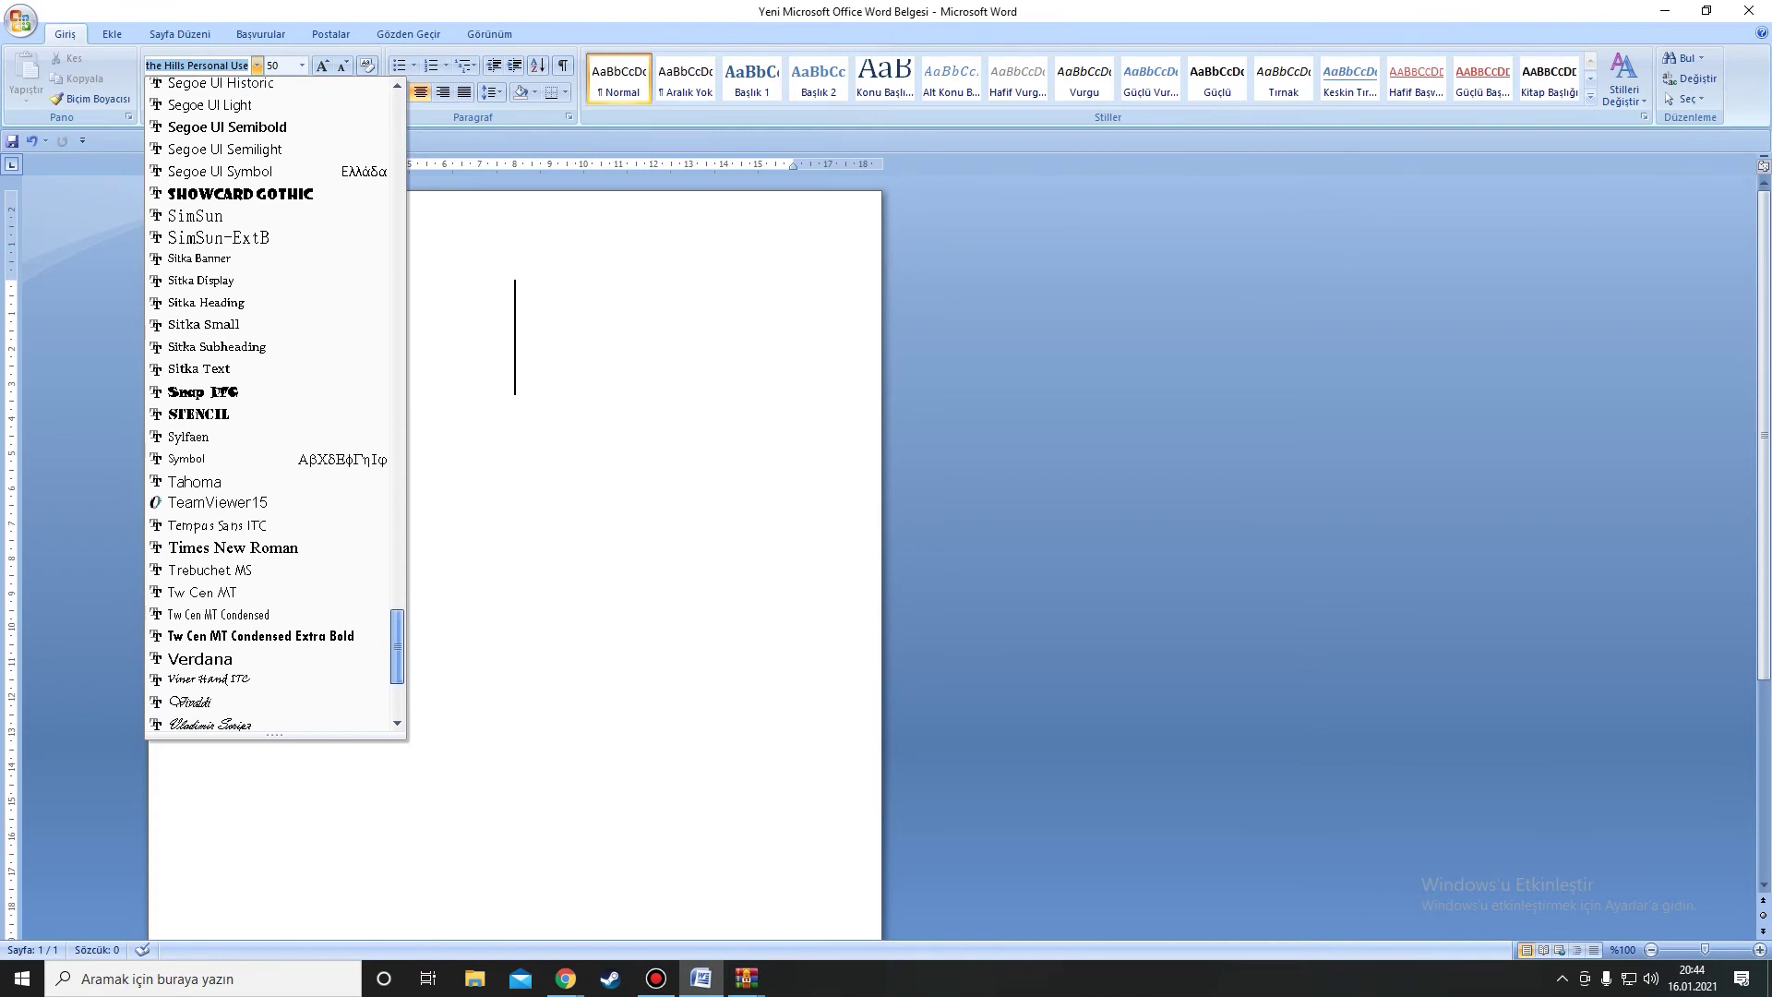
{"action": "key", "text": "Escape"}
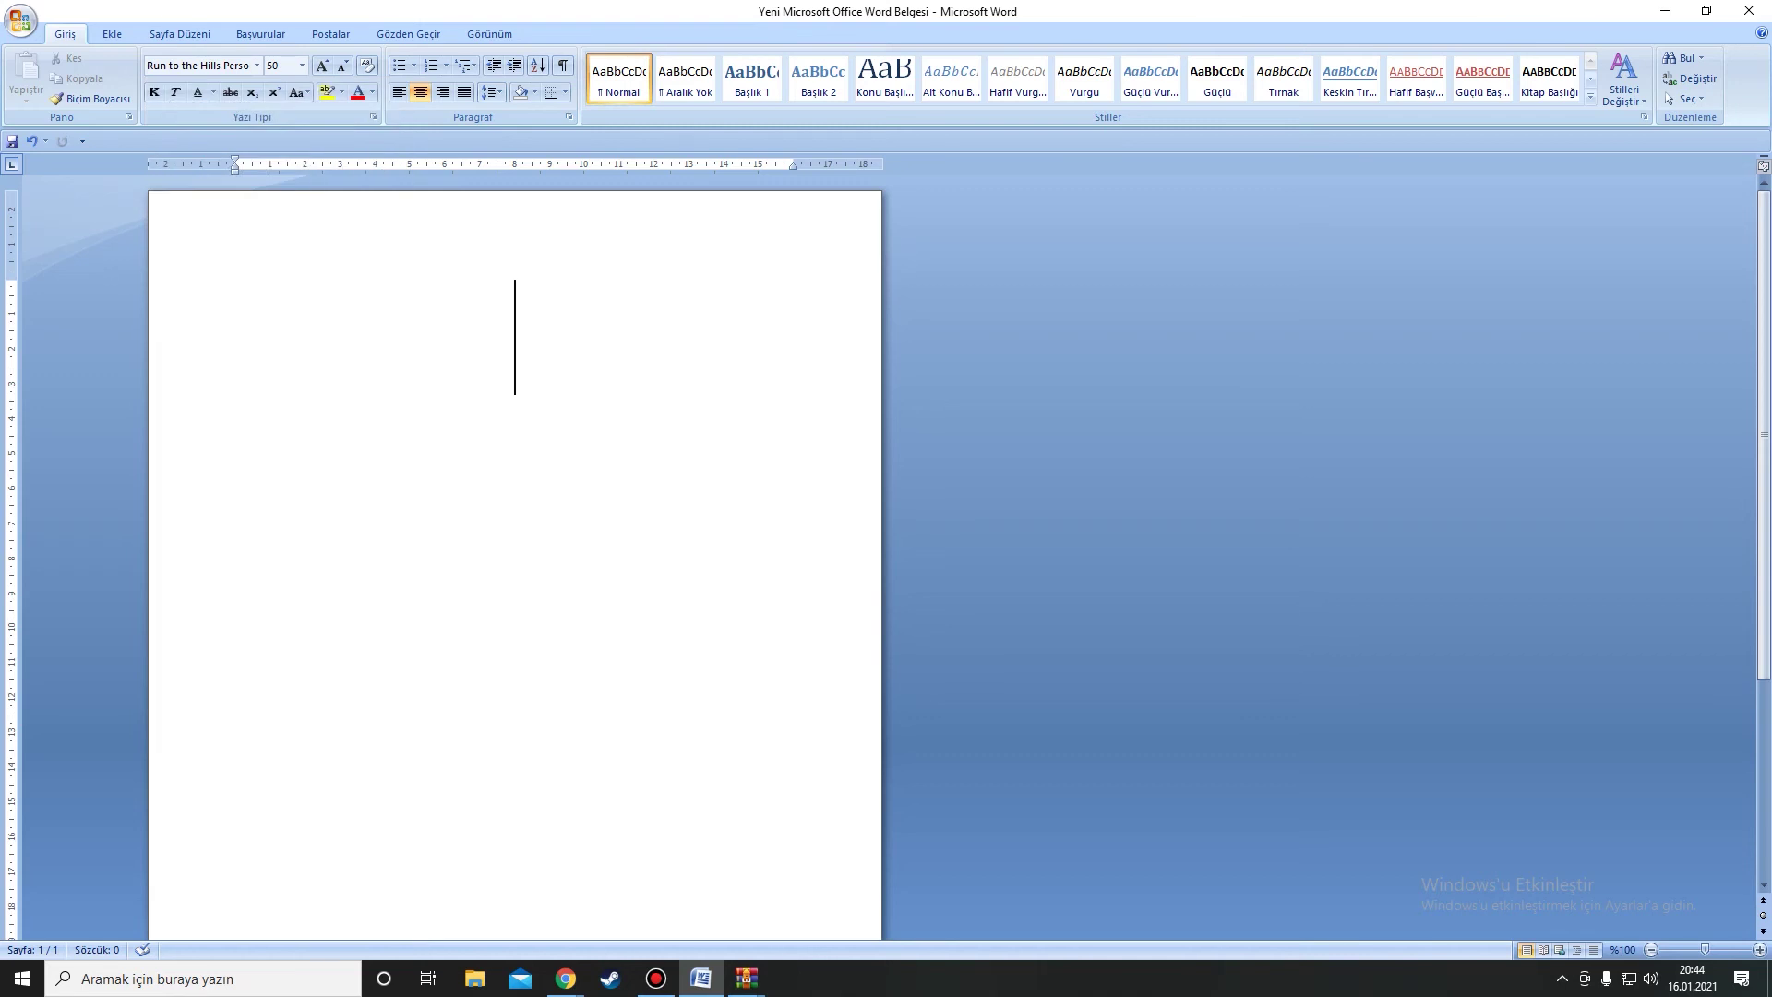
{"action": "mouse_move", "coordinate": [565, 979]}
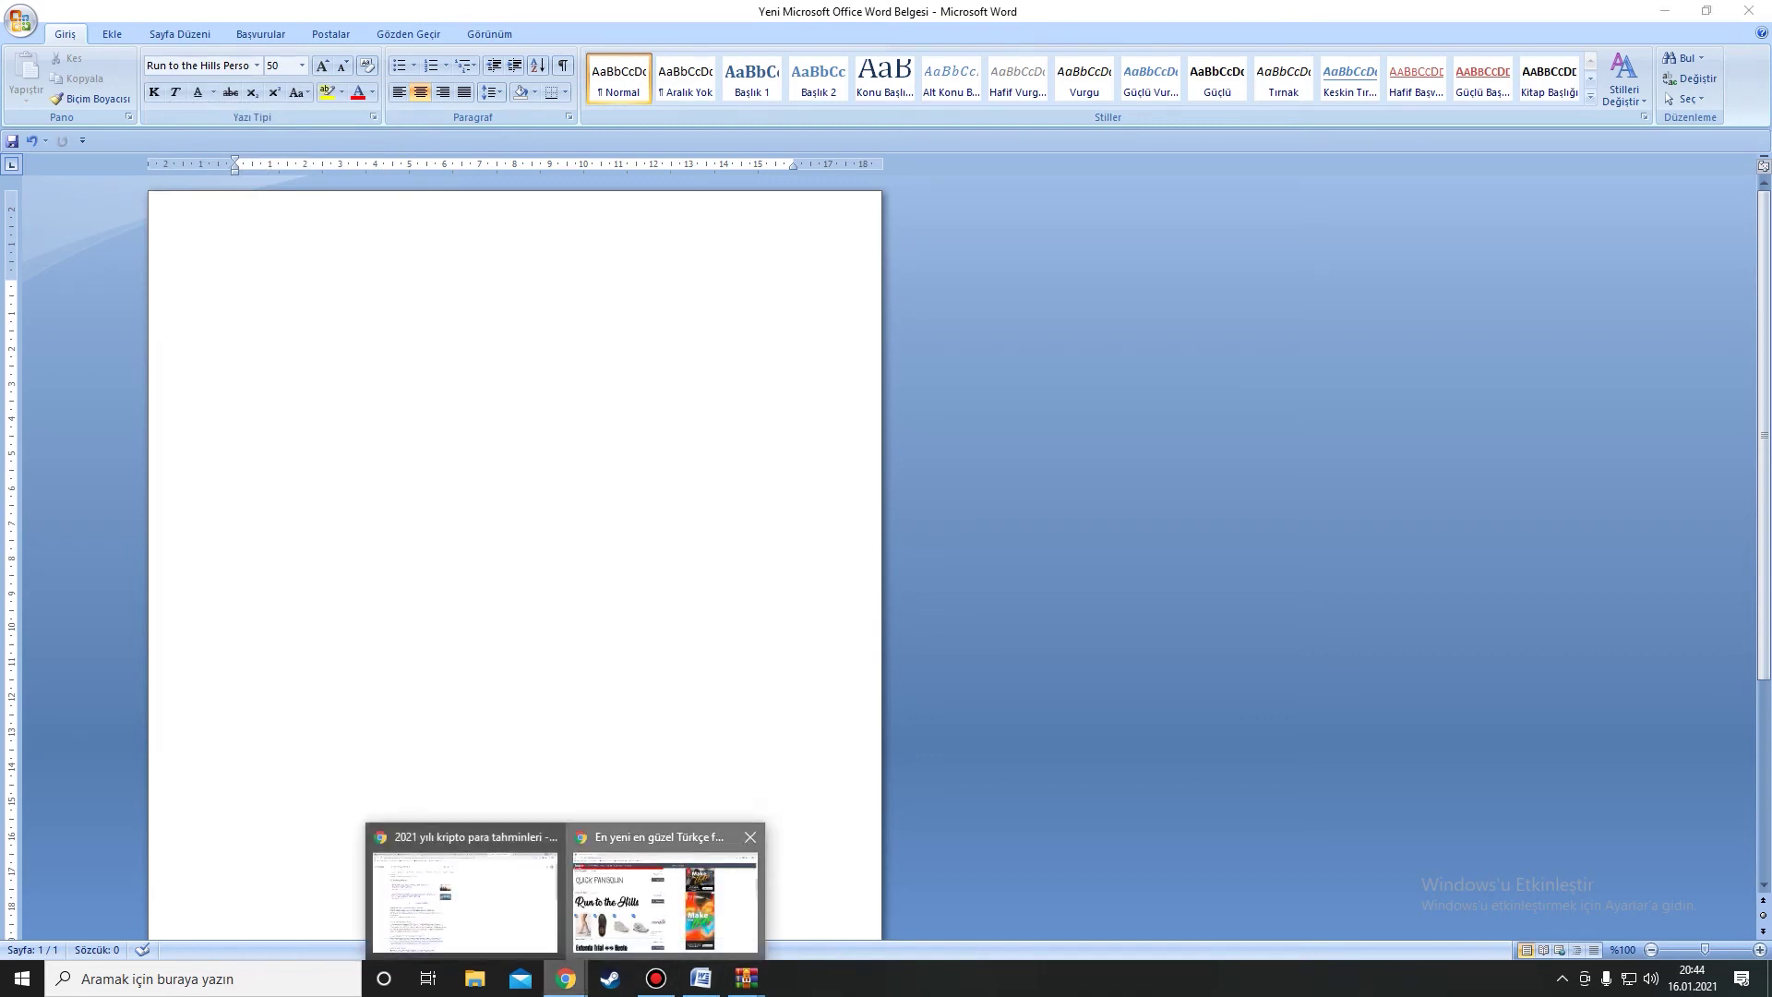
Find VirusX on fonttr.com's new fonts page 9 and download VirusX.zip
{"action": "left_click", "coordinate": [665, 887]}
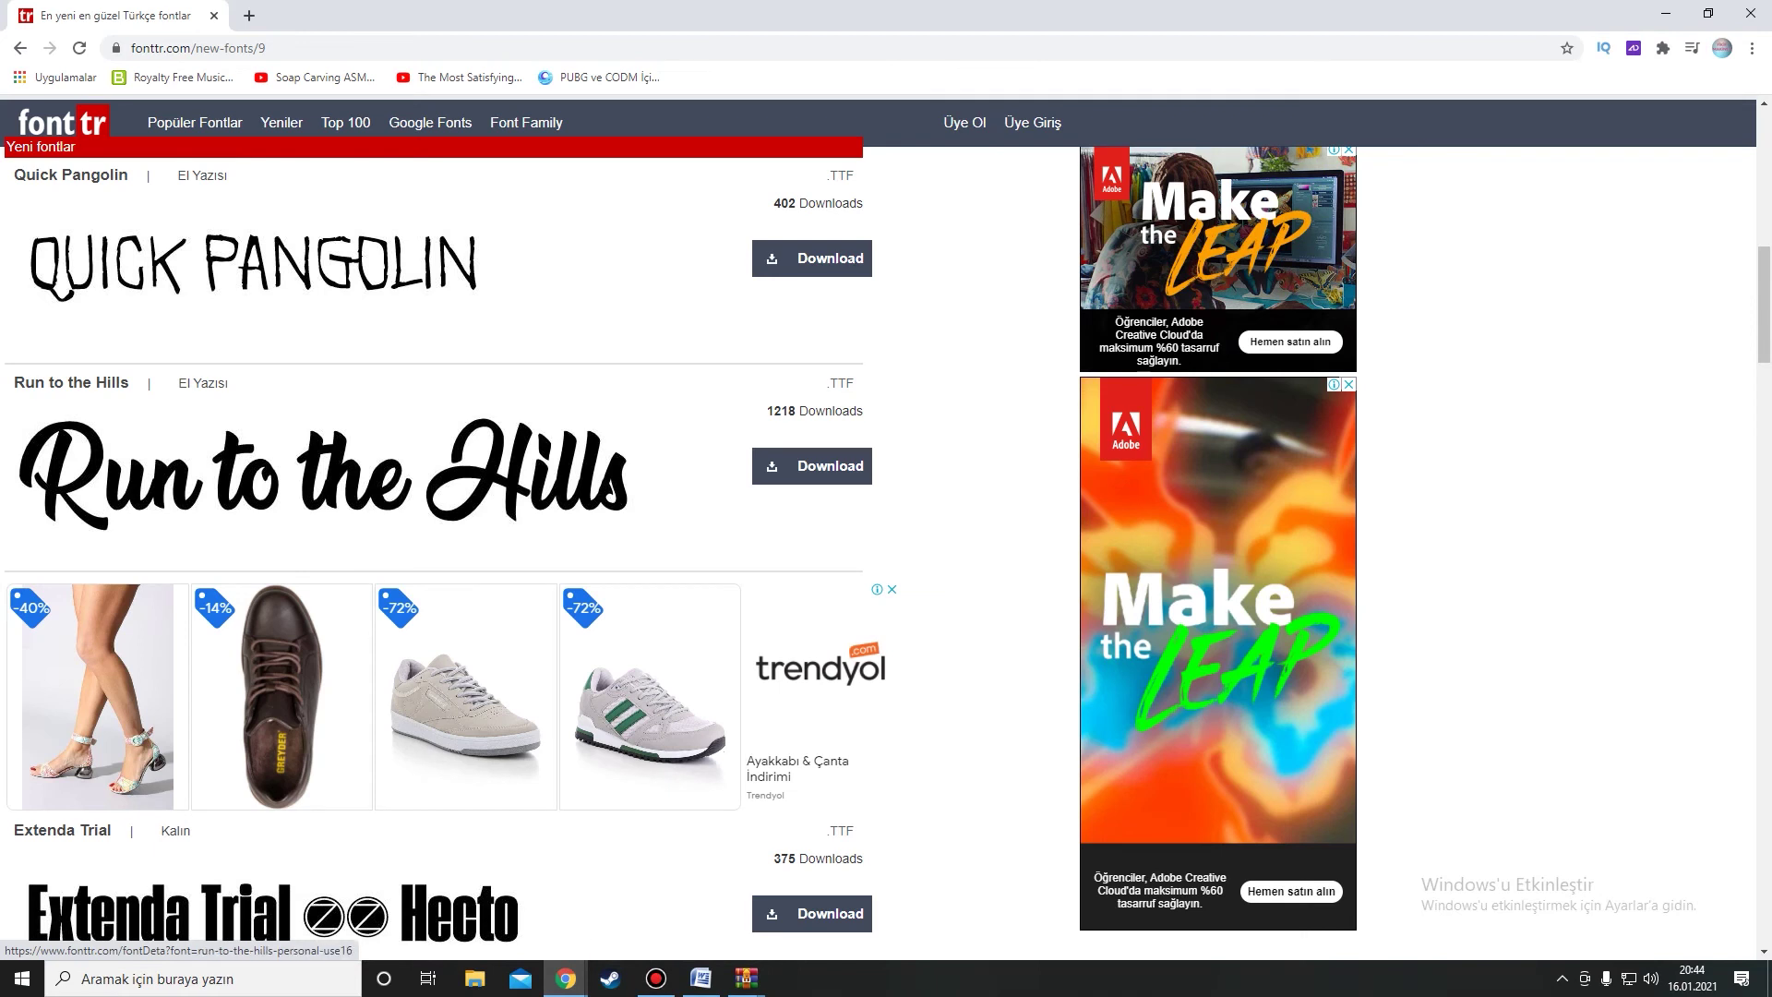
{"action": "scroll", "coordinate": [433, 559], "scroll_direction": "up", "scroll_amount": 5}
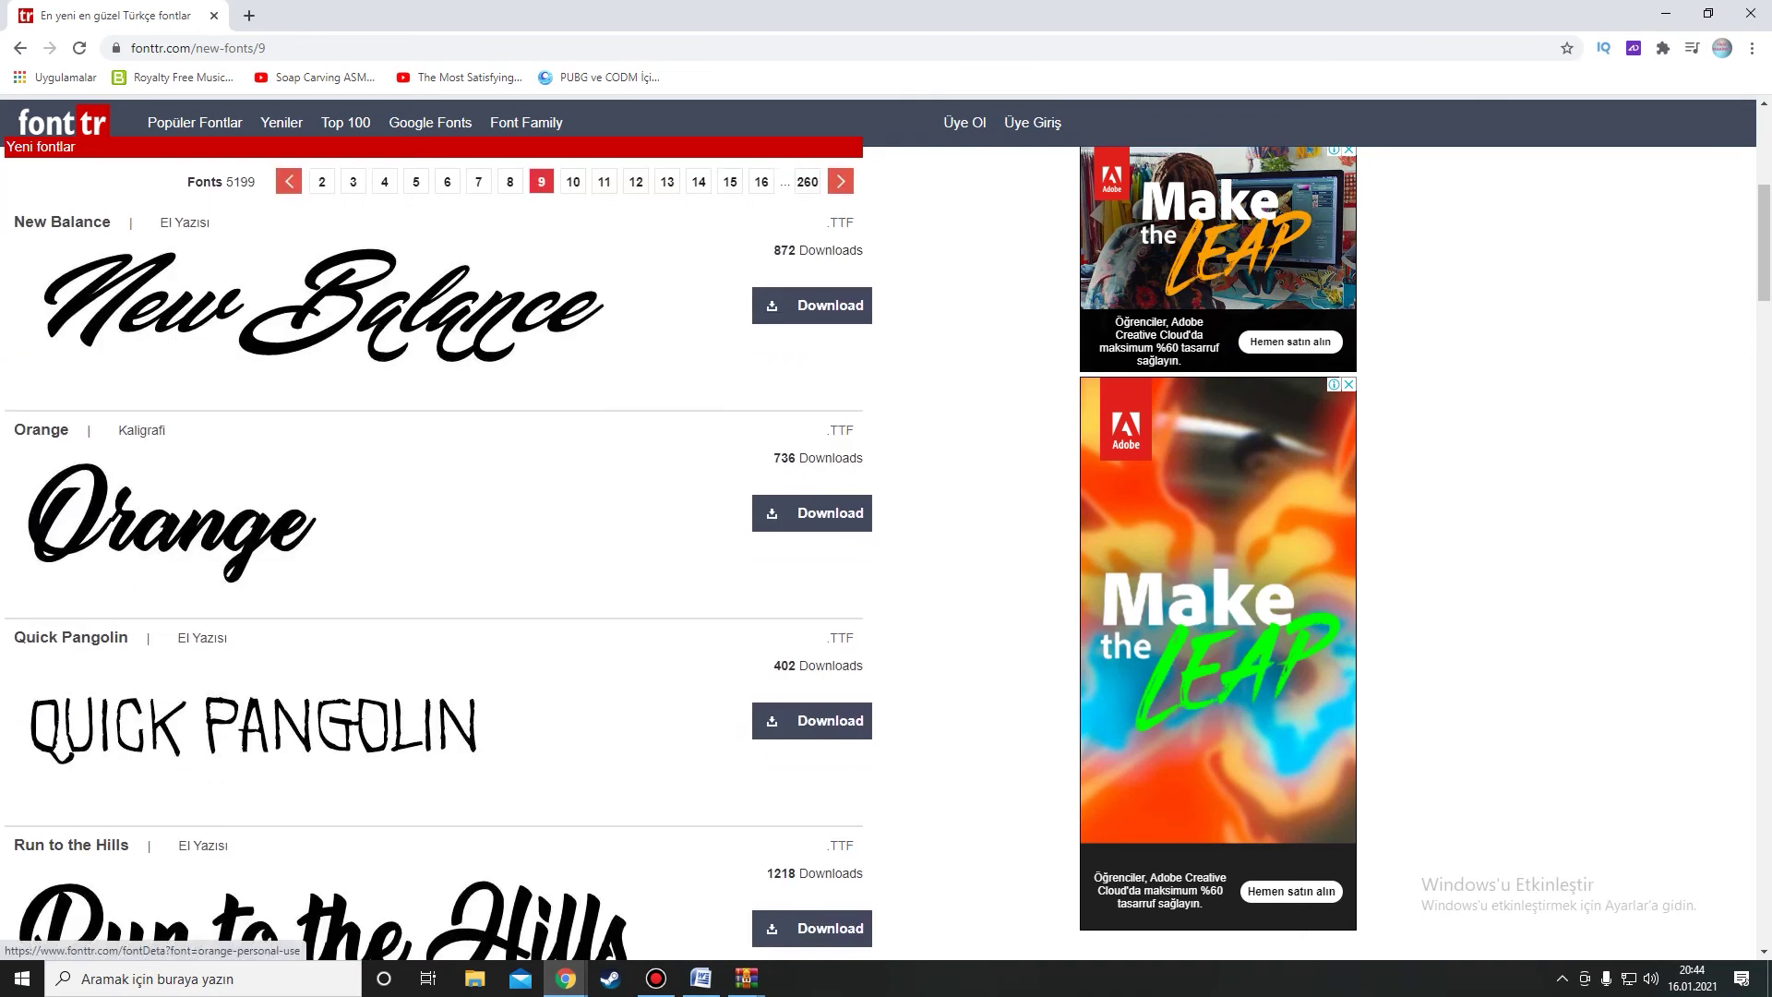
{"action": "scroll", "coordinate": [432, 554], "scroll_direction": "up", "scroll_amount": 5}
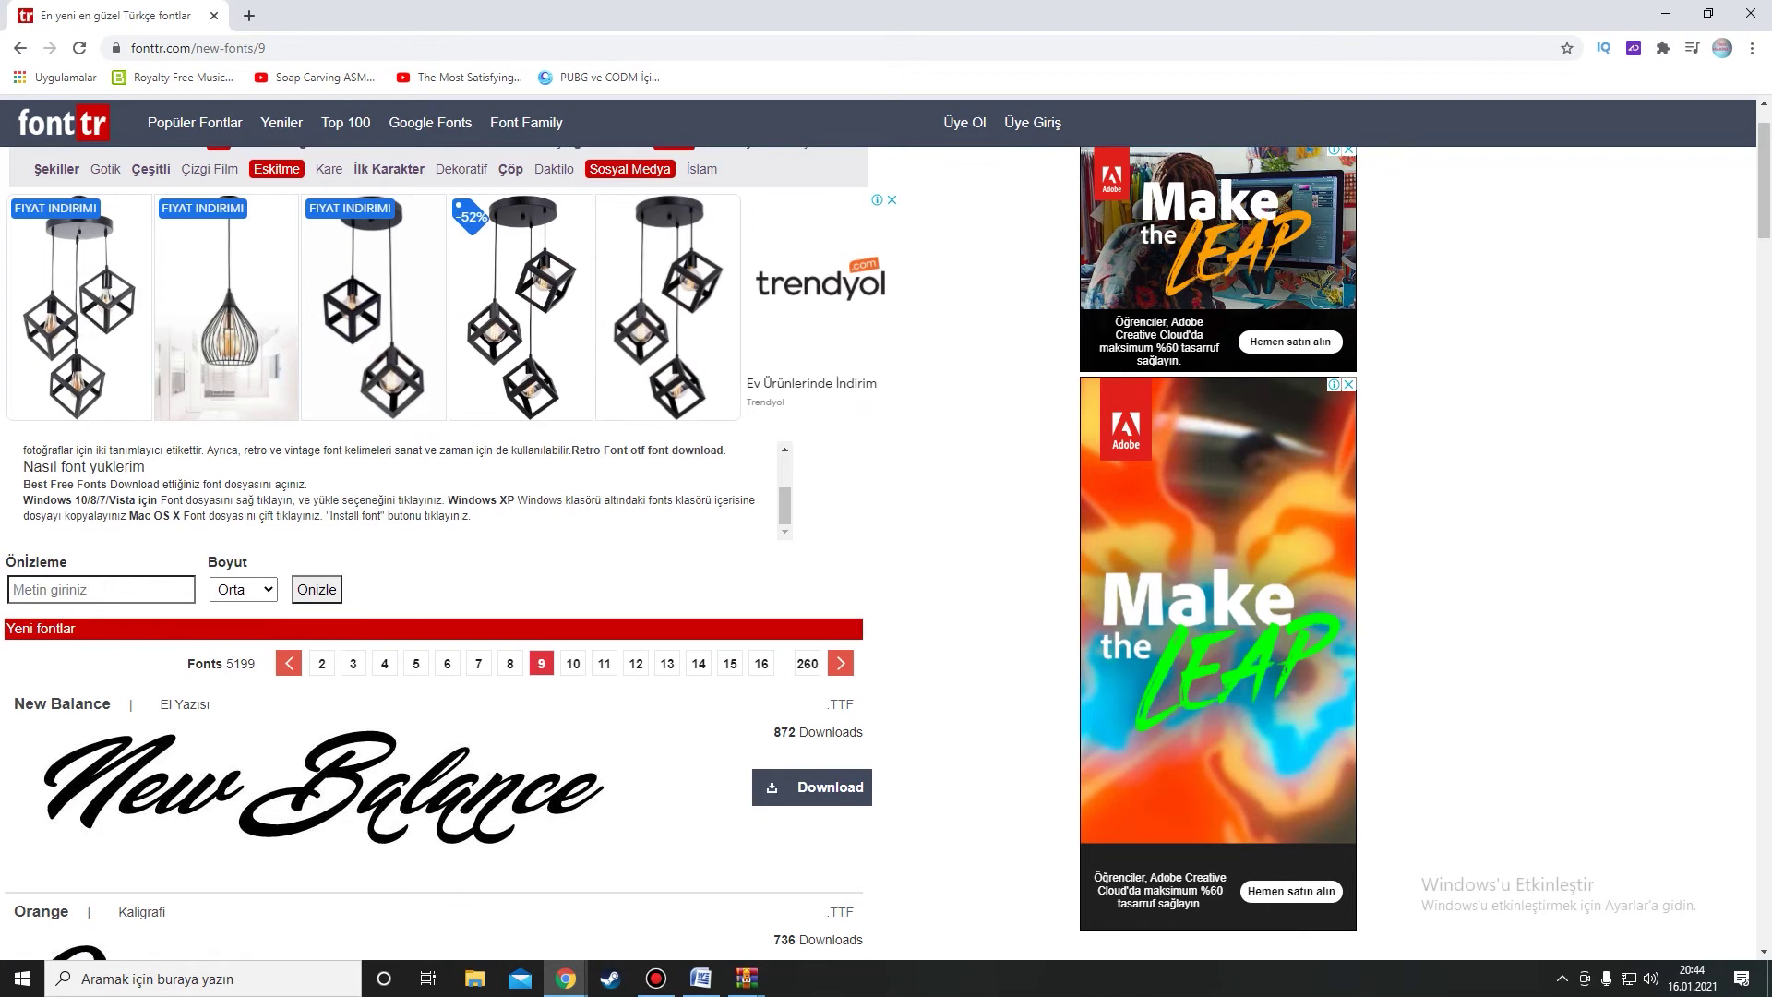
{"action": "scroll", "coordinate": [433, 554], "scroll_direction": "down", "scroll_amount": 6}
{"action": "scroll", "coordinate": [434, 554], "scroll_direction": "down", "scroll_amount": 5}
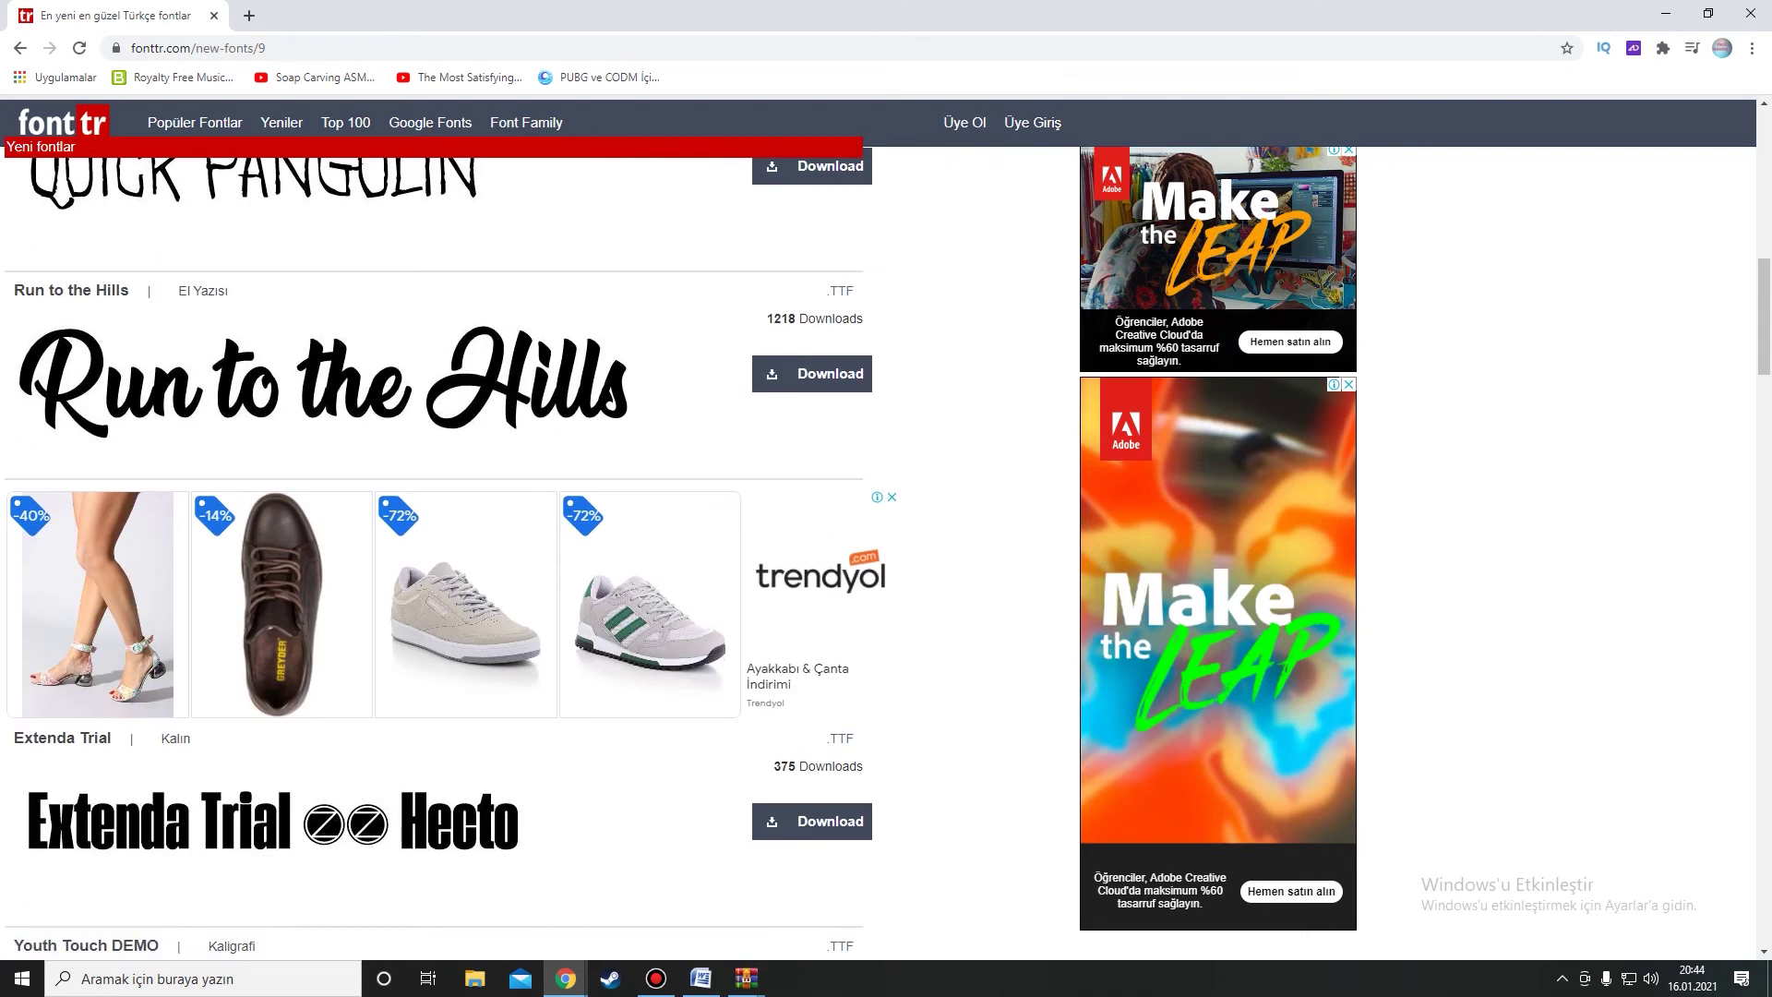
{"action": "scroll", "coordinate": [433, 554], "scroll_direction": "up", "scroll_amount": 11}
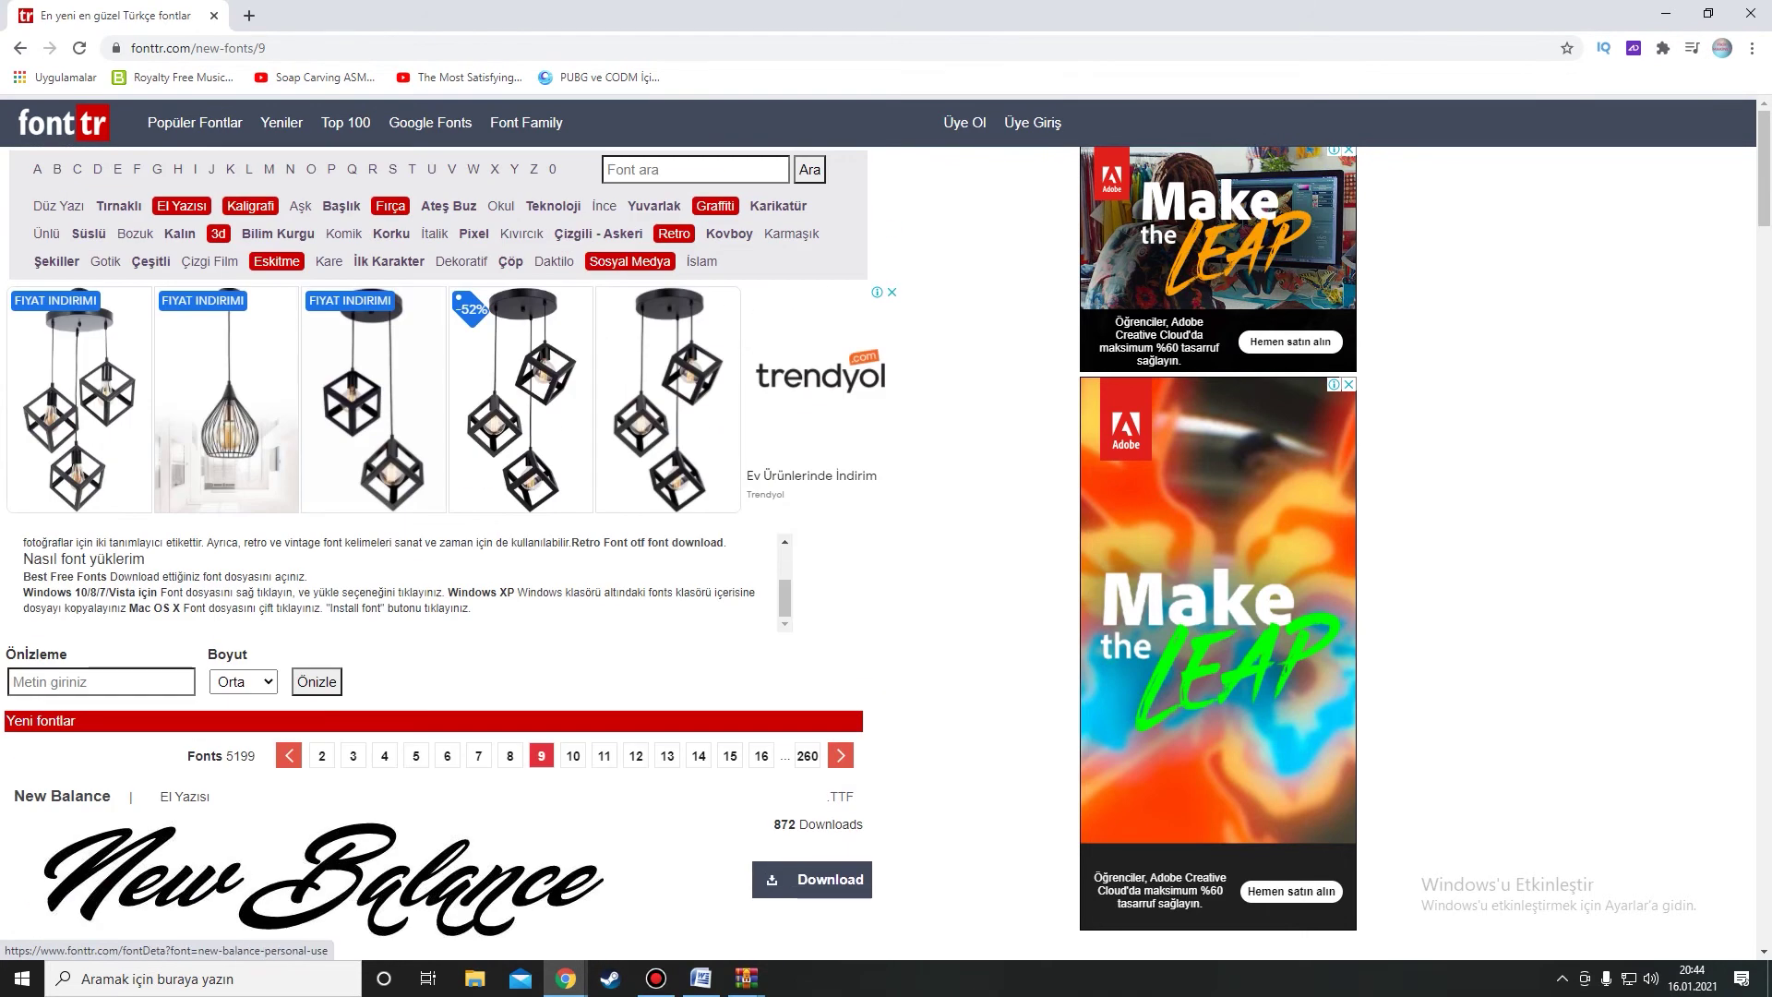
{"action": "scroll", "coordinate": [434, 554], "scroll_direction": "down", "scroll_amount": 2}
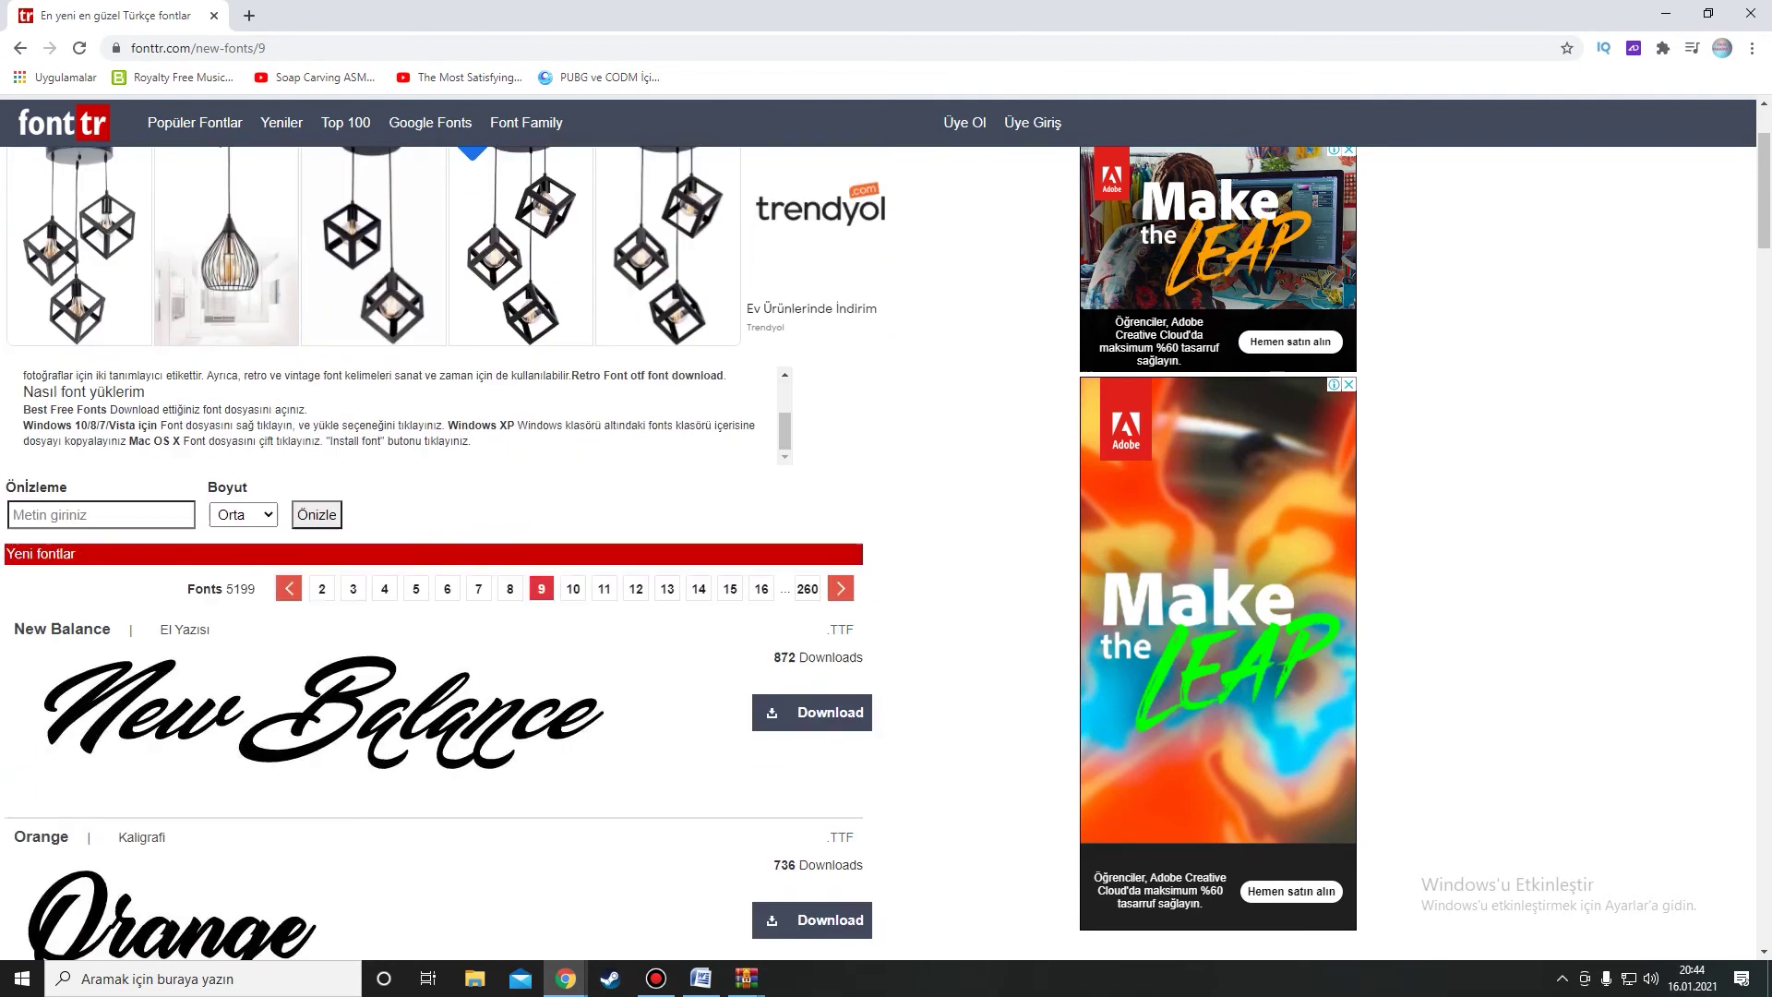
{"action": "scroll", "coordinate": [433, 554], "scroll_direction": "down", "scroll_amount": 6}
{"action": "scroll", "coordinate": [434, 554], "scroll_direction": "down", "scroll_amount": 5}
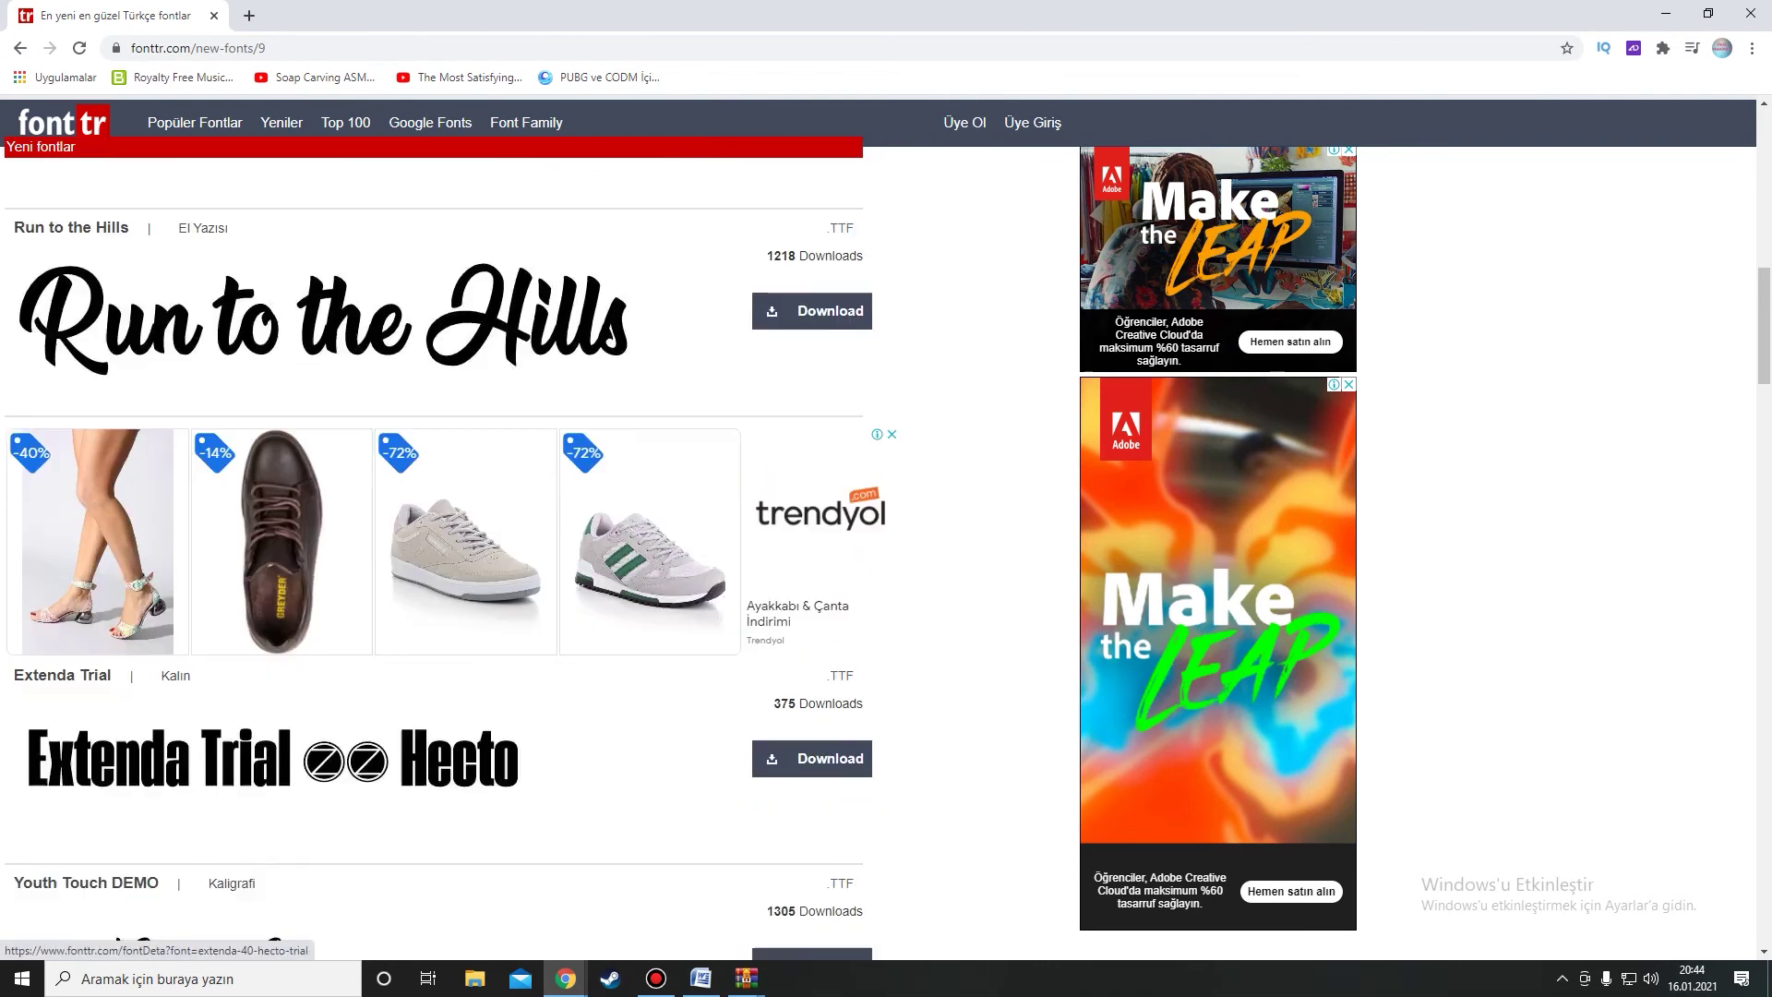
{"action": "scroll", "coordinate": [433, 554], "scroll_direction": "down", "scroll_amount": 4}
{"action": "scroll", "coordinate": [433, 555], "scroll_direction": "down", "scroll_amount": 5}
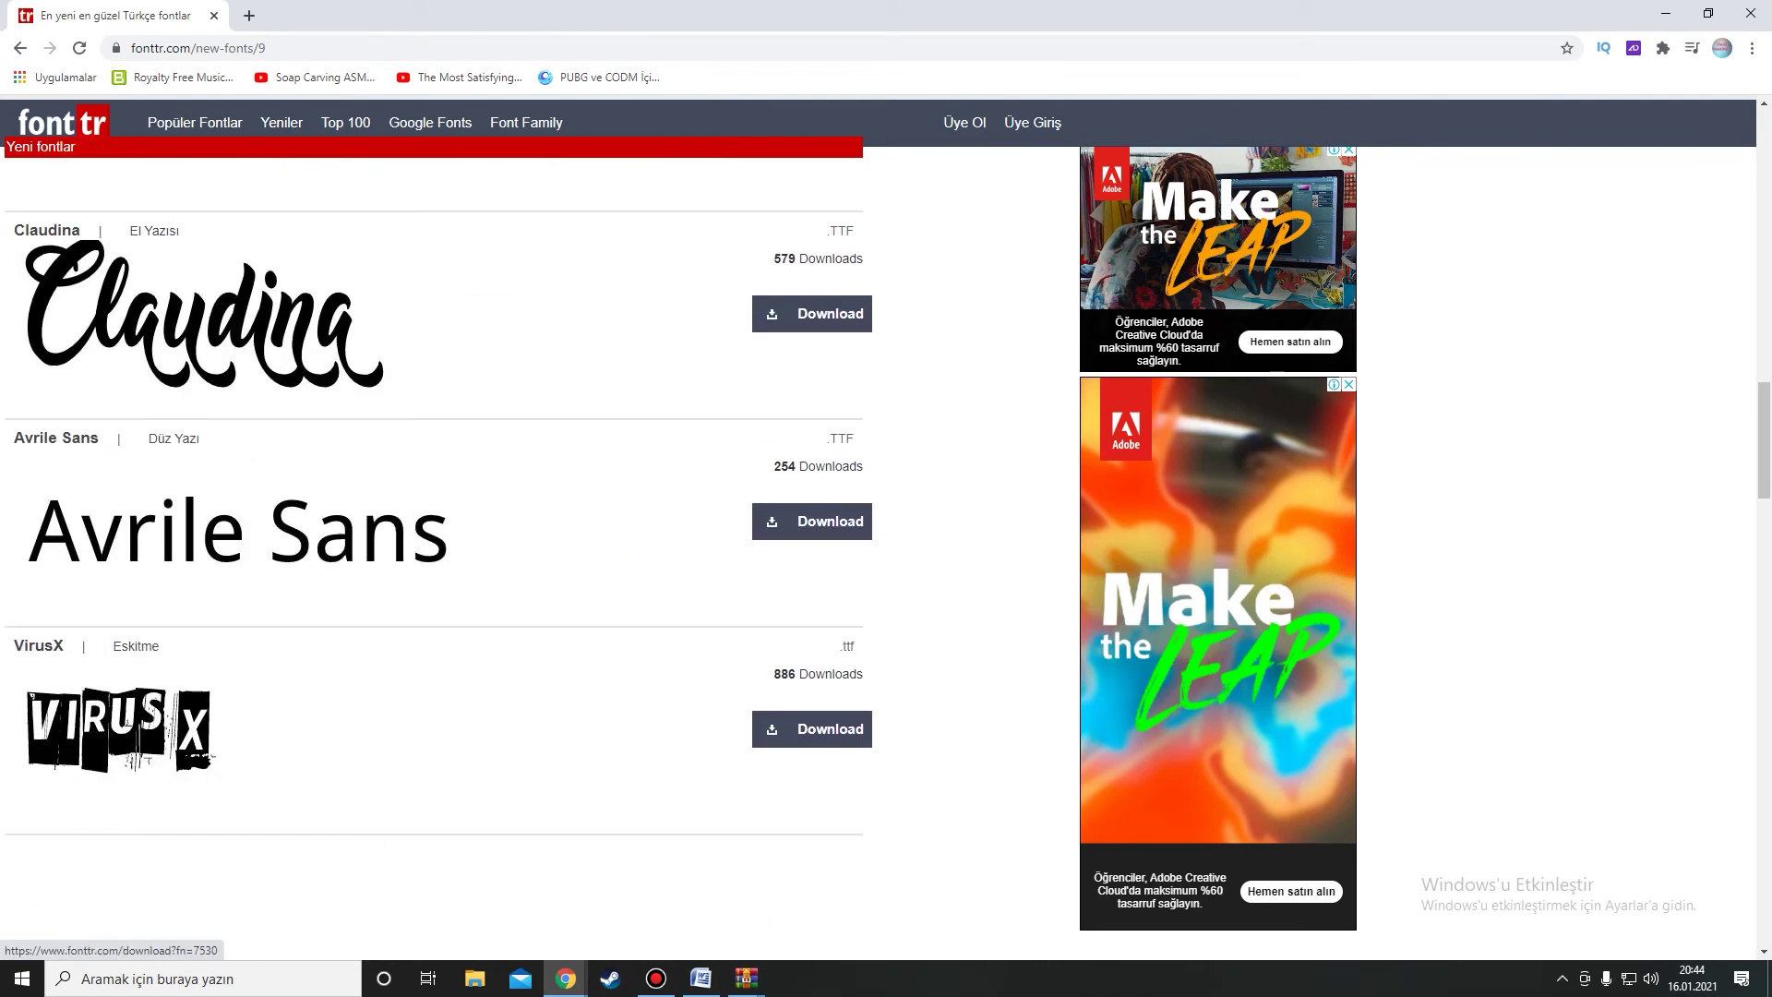
{"action": "left_click", "coordinate": [813, 731]}
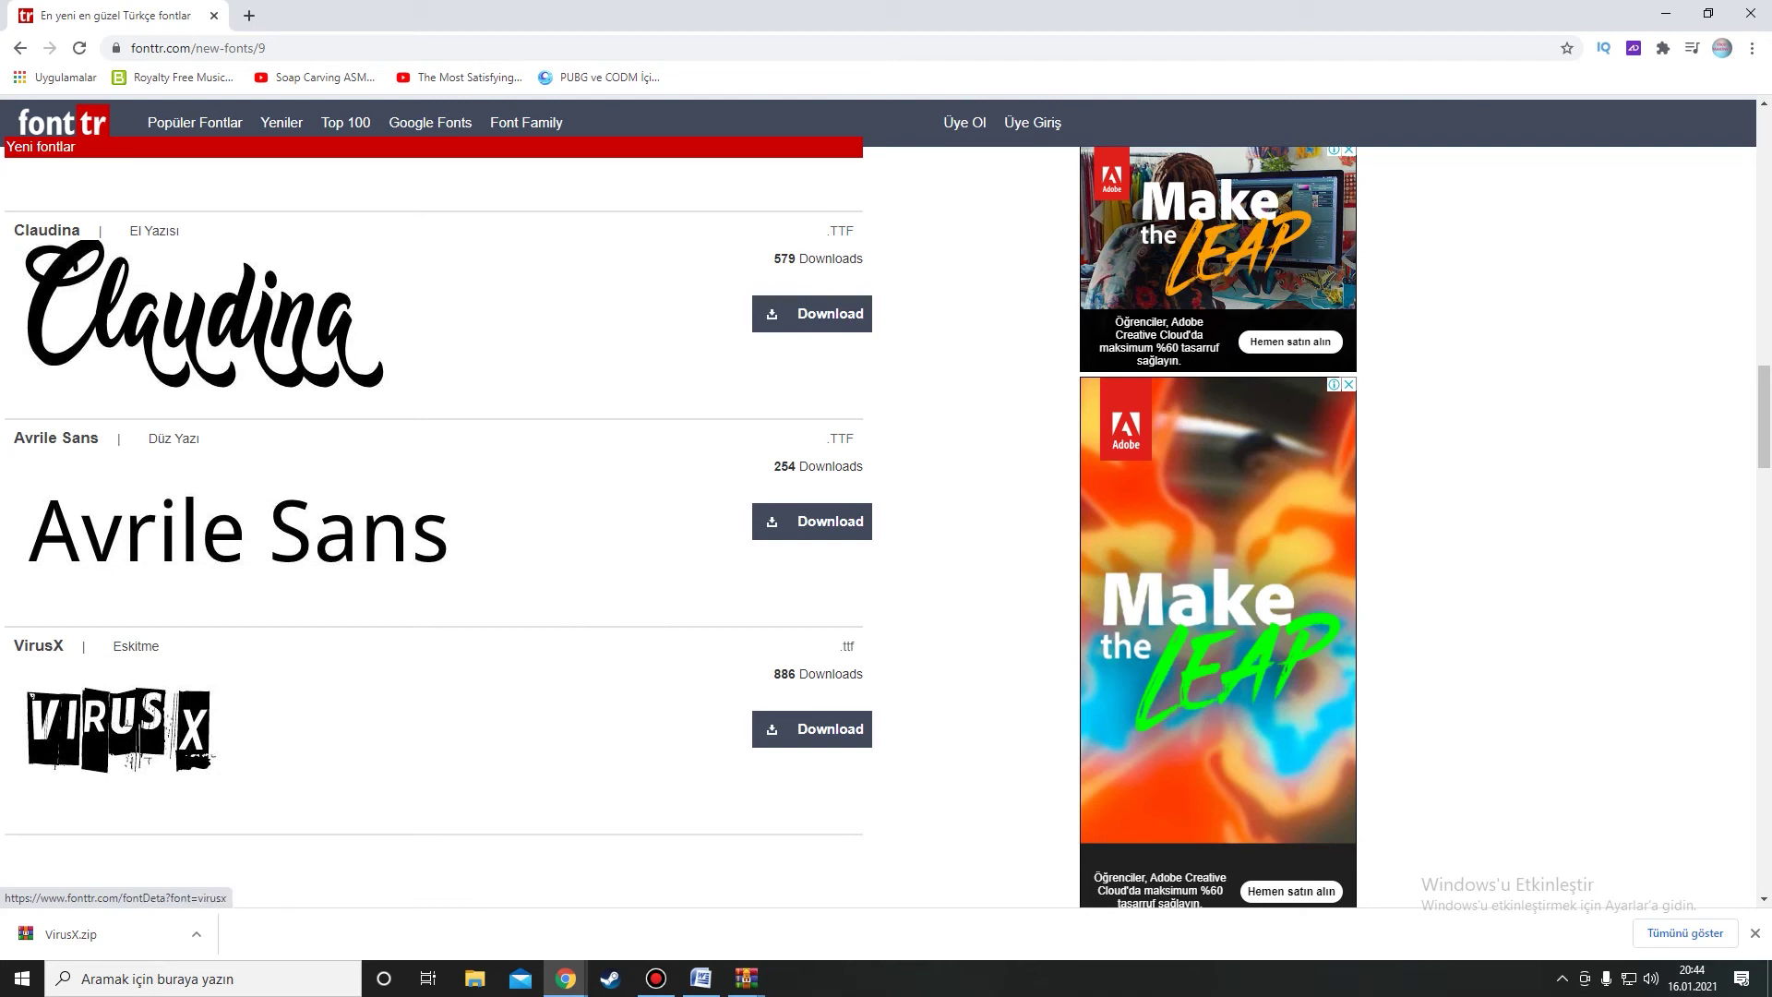
Put VirusX.zip on the desktop, open it, and extract VirusX.ttf to the desktop
{"action": "mouse_move", "coordinate": [70, 935]}
{"action": "left_mouse_down"}
{"action": "mouse_move", "coordinate": [459, 836]}
{"action": "mouse_move", "coordinate": [877, 315]}
{"action": "left_mouse_up"}
{"action": "key", "text": "super+d"}
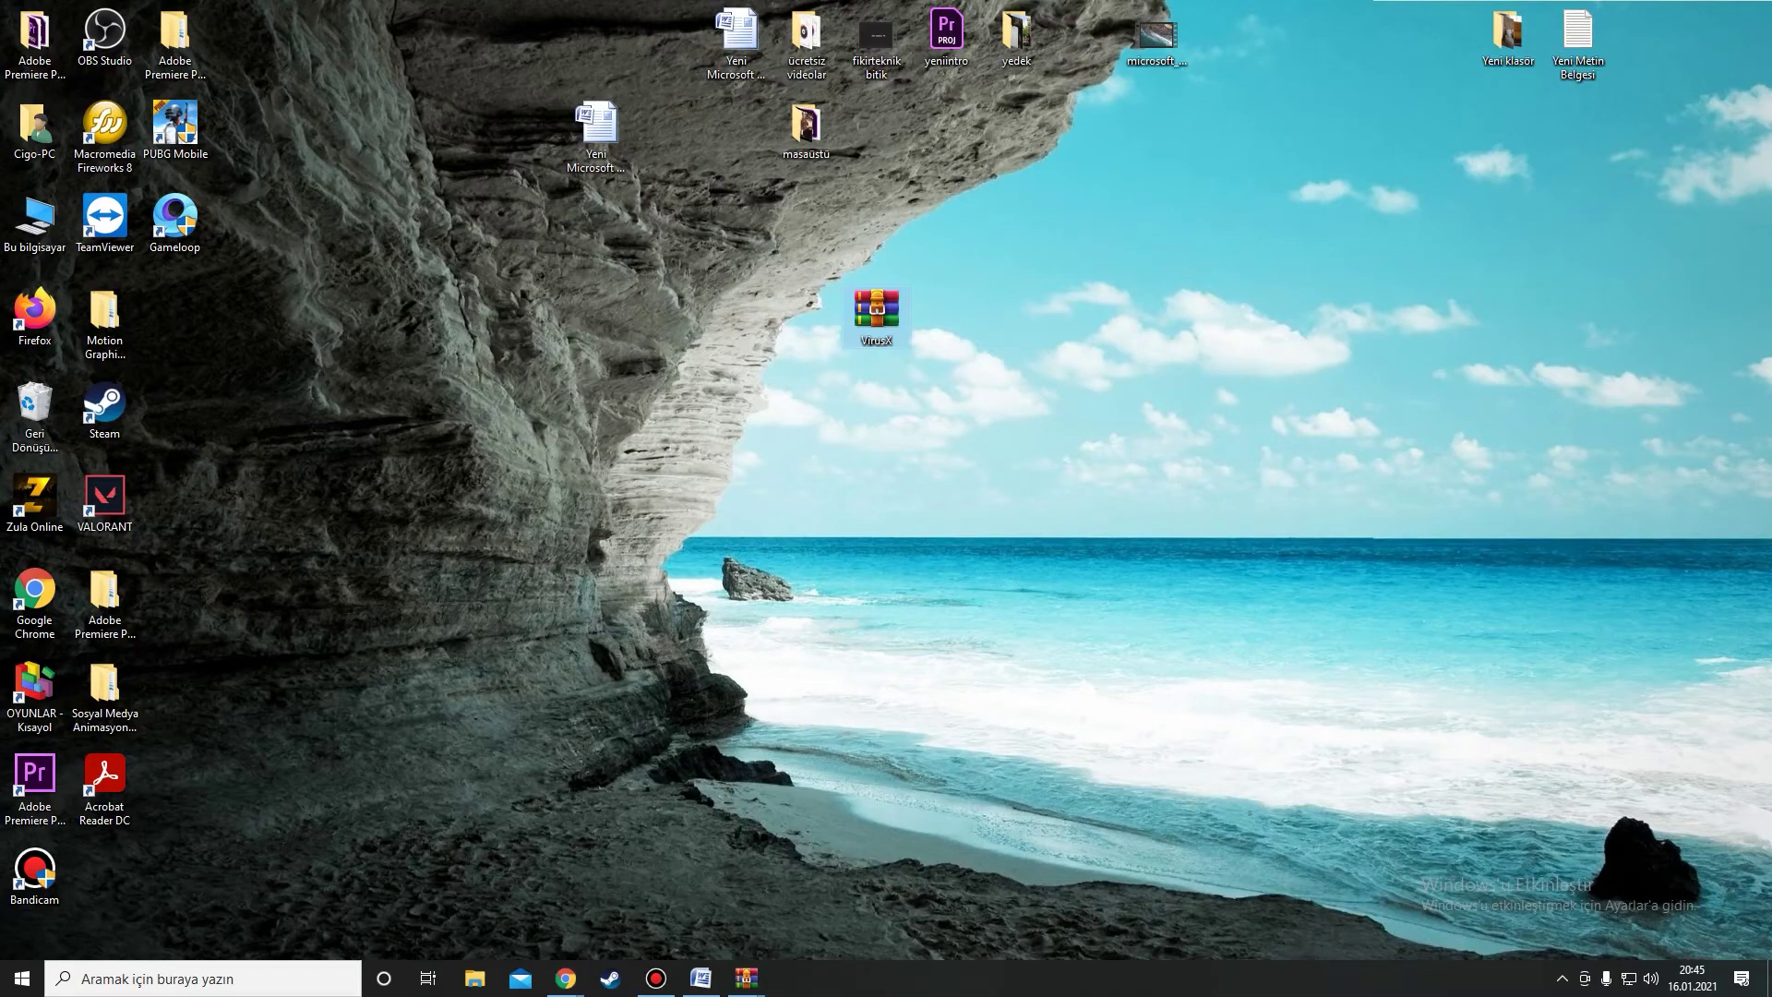
{"action": "double_click", "coordinate": [877, 314]}
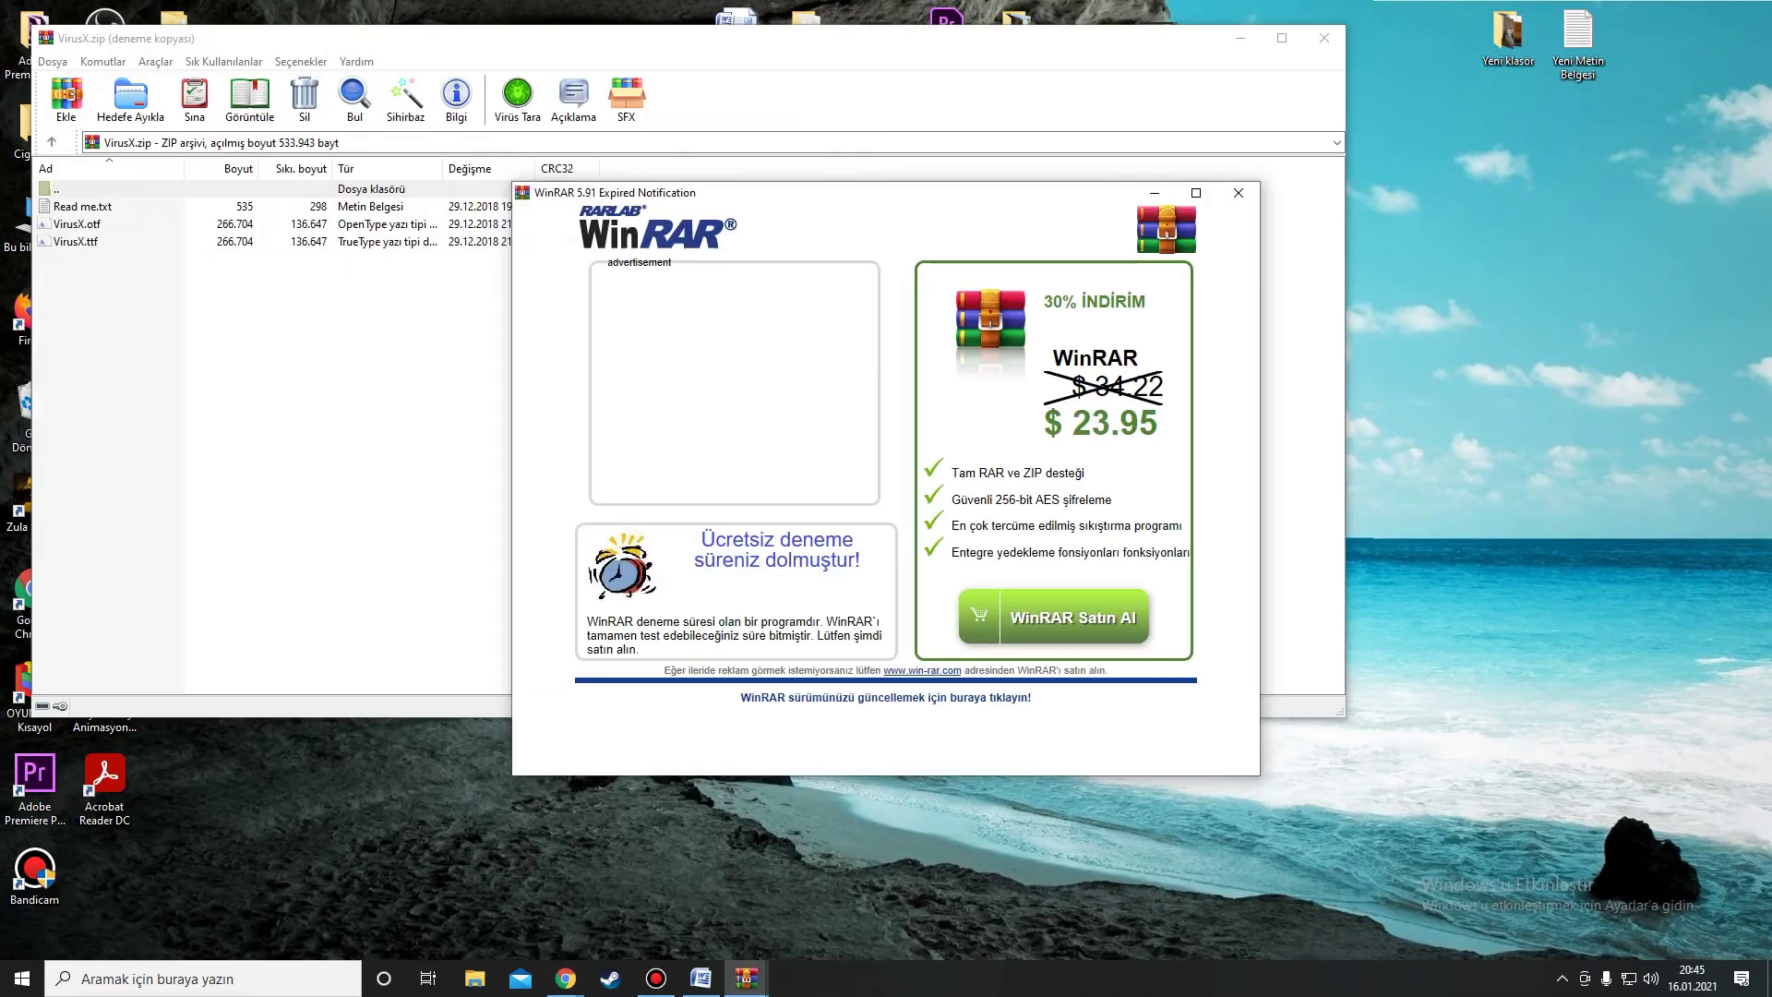
{"action": "key", "text": "Escape"}
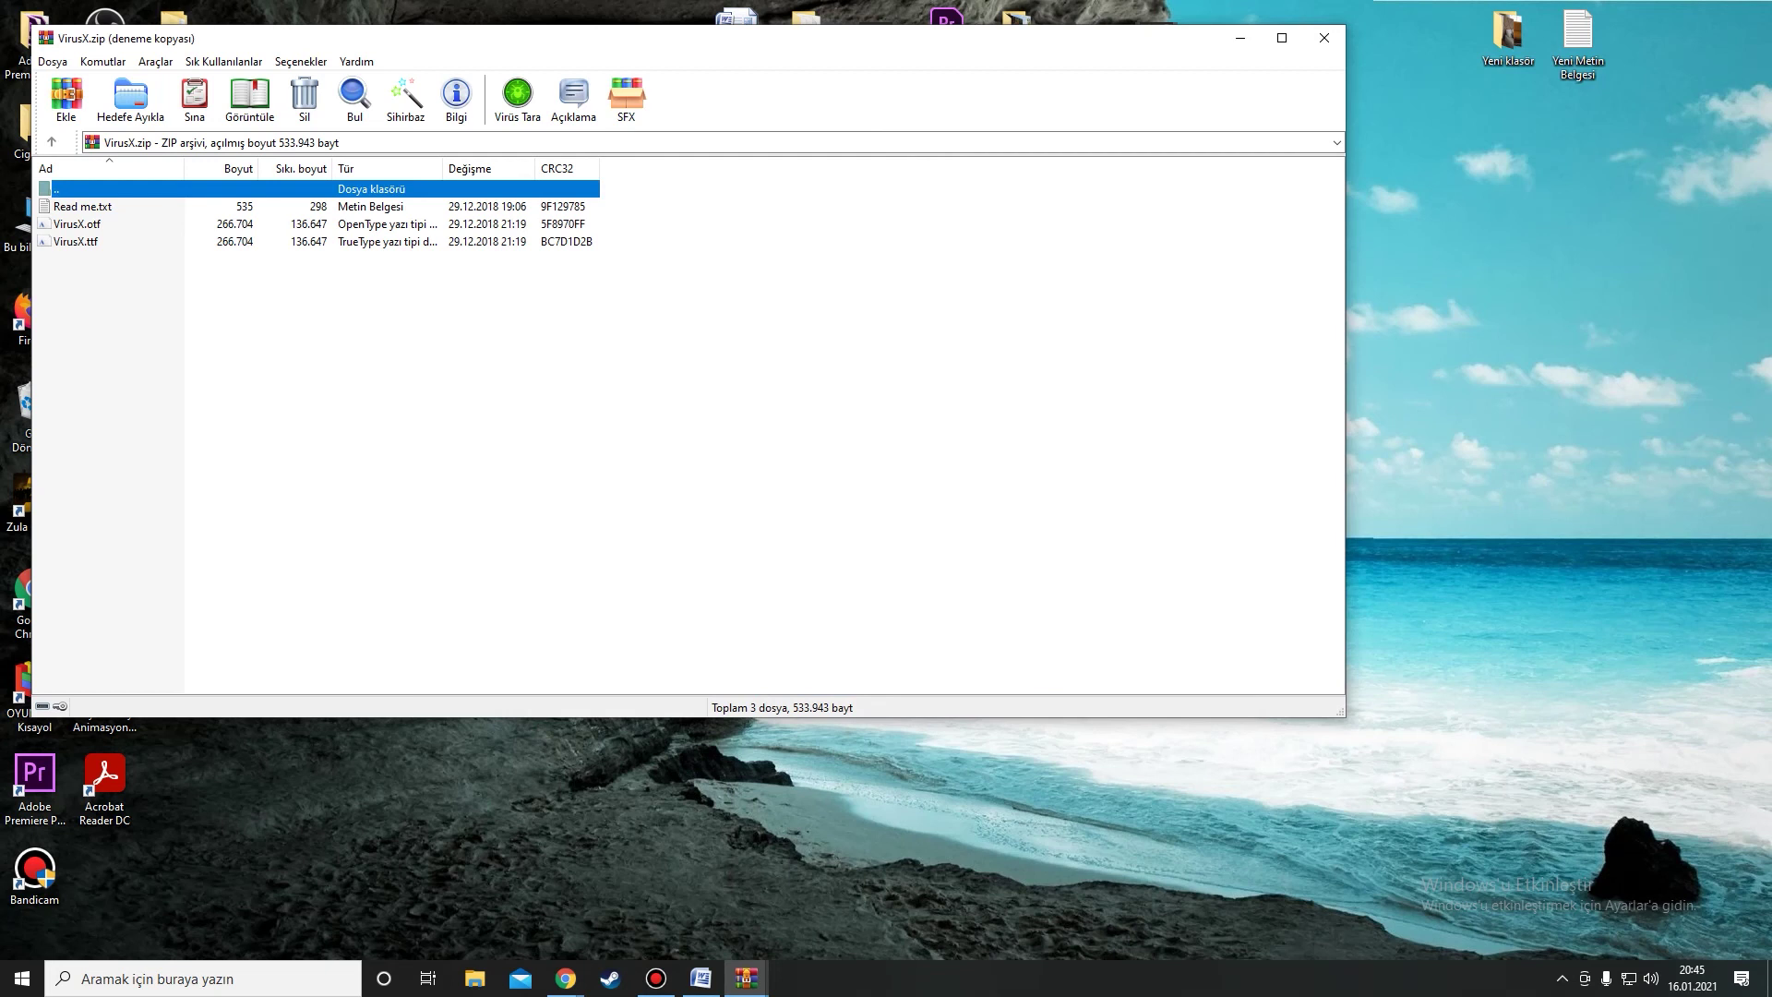
{"action": "left_click_drag", "start_coordinate": [76, 241], "coordinate": [1576, 315]}
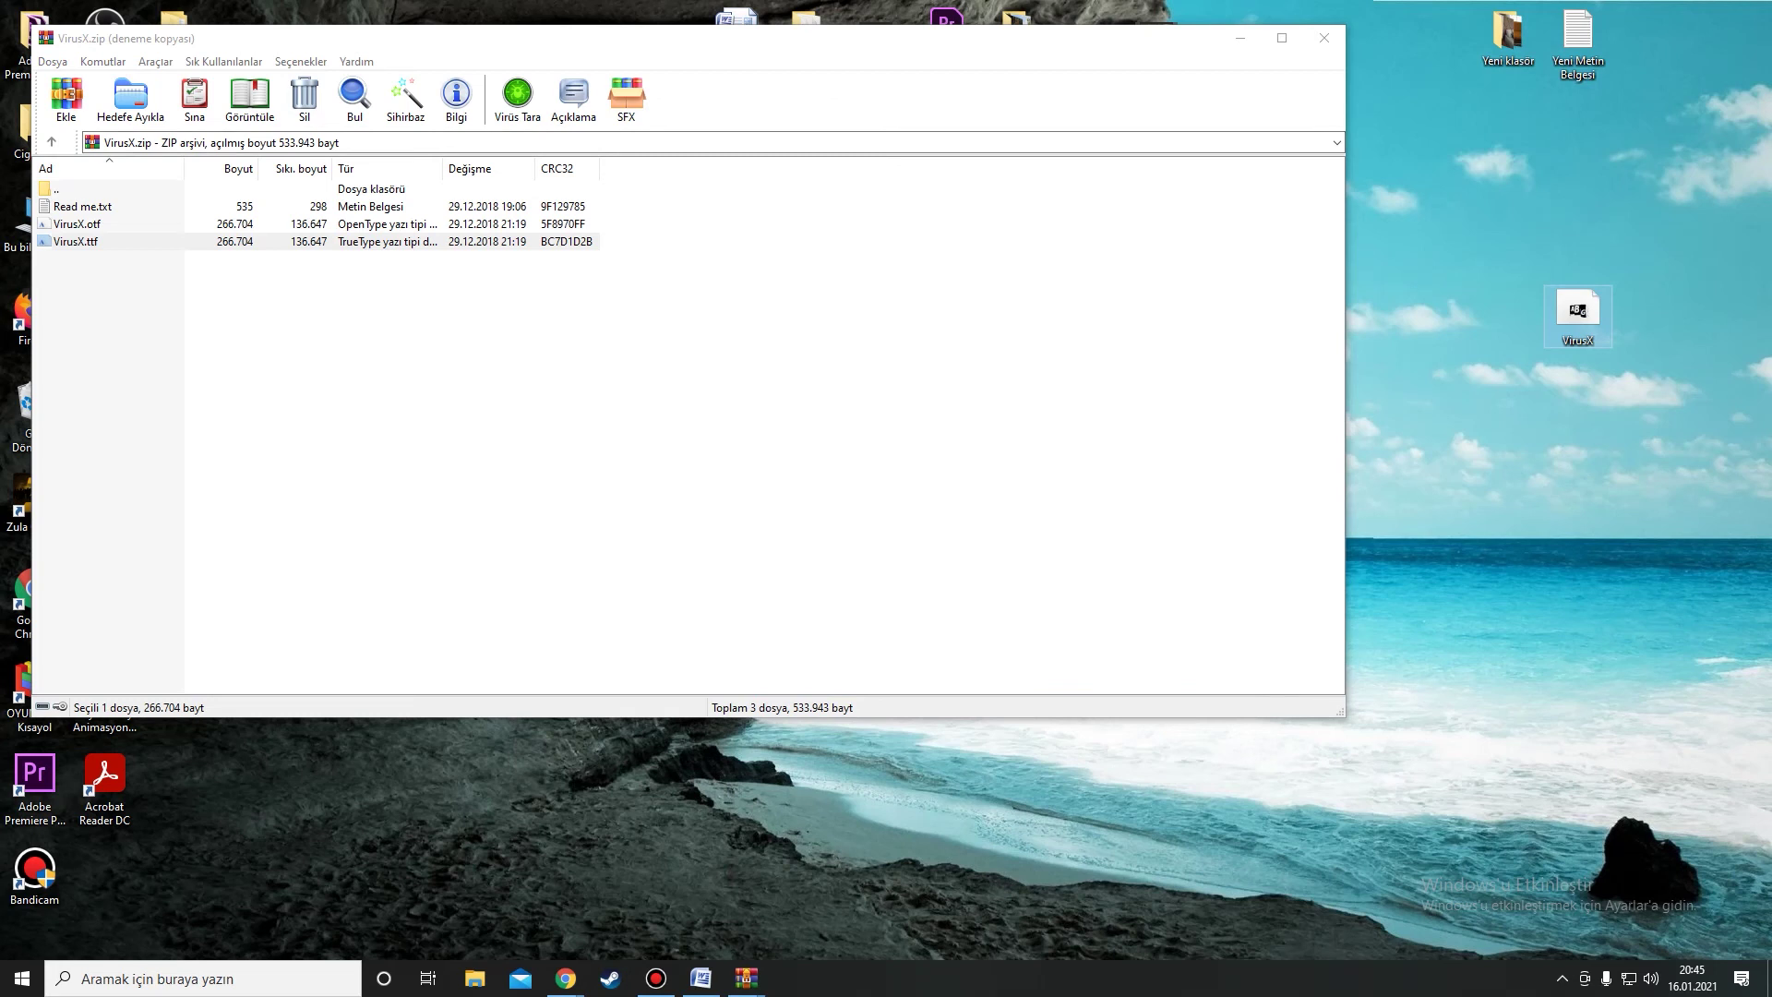
{"action": "left_click", "coordinate": [1241, 37]}
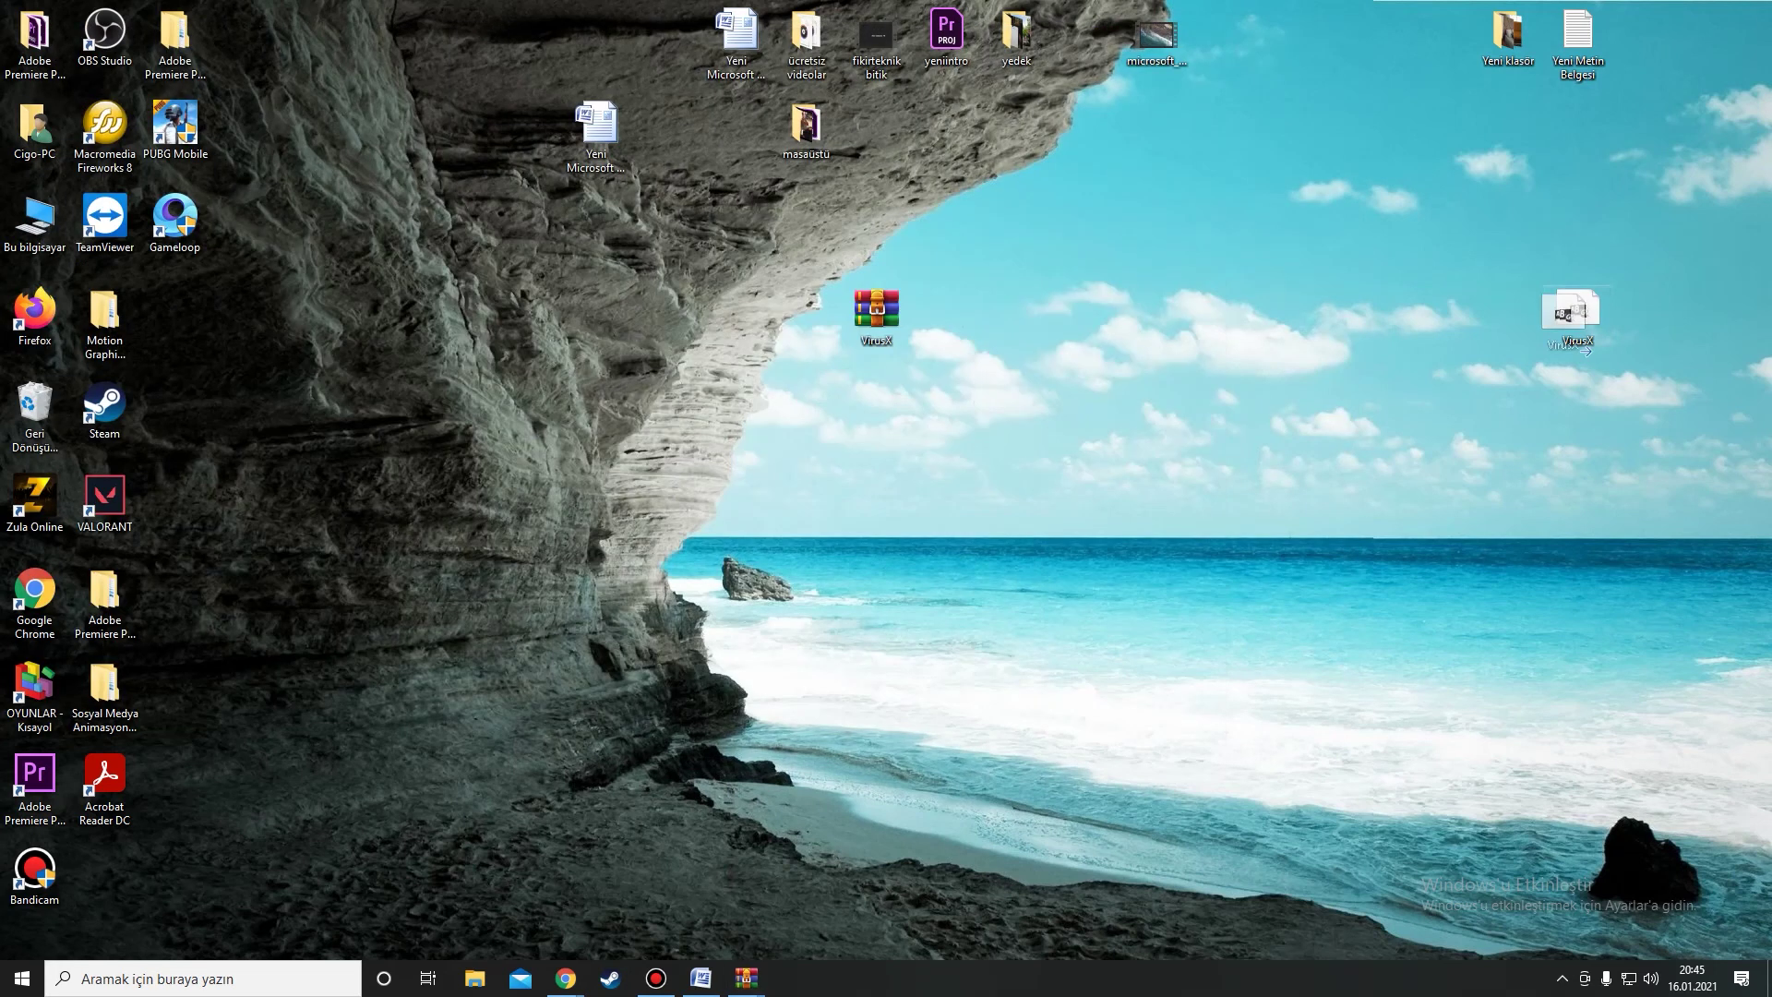
Open the VirusX font file in Font Viewer and install Virus X
{"action": "left_click_drag", "start_coordinate": [1578, 311], "coordinate": [658, 395]}
{"action": "double_click", "coordinate": [658, 396]}
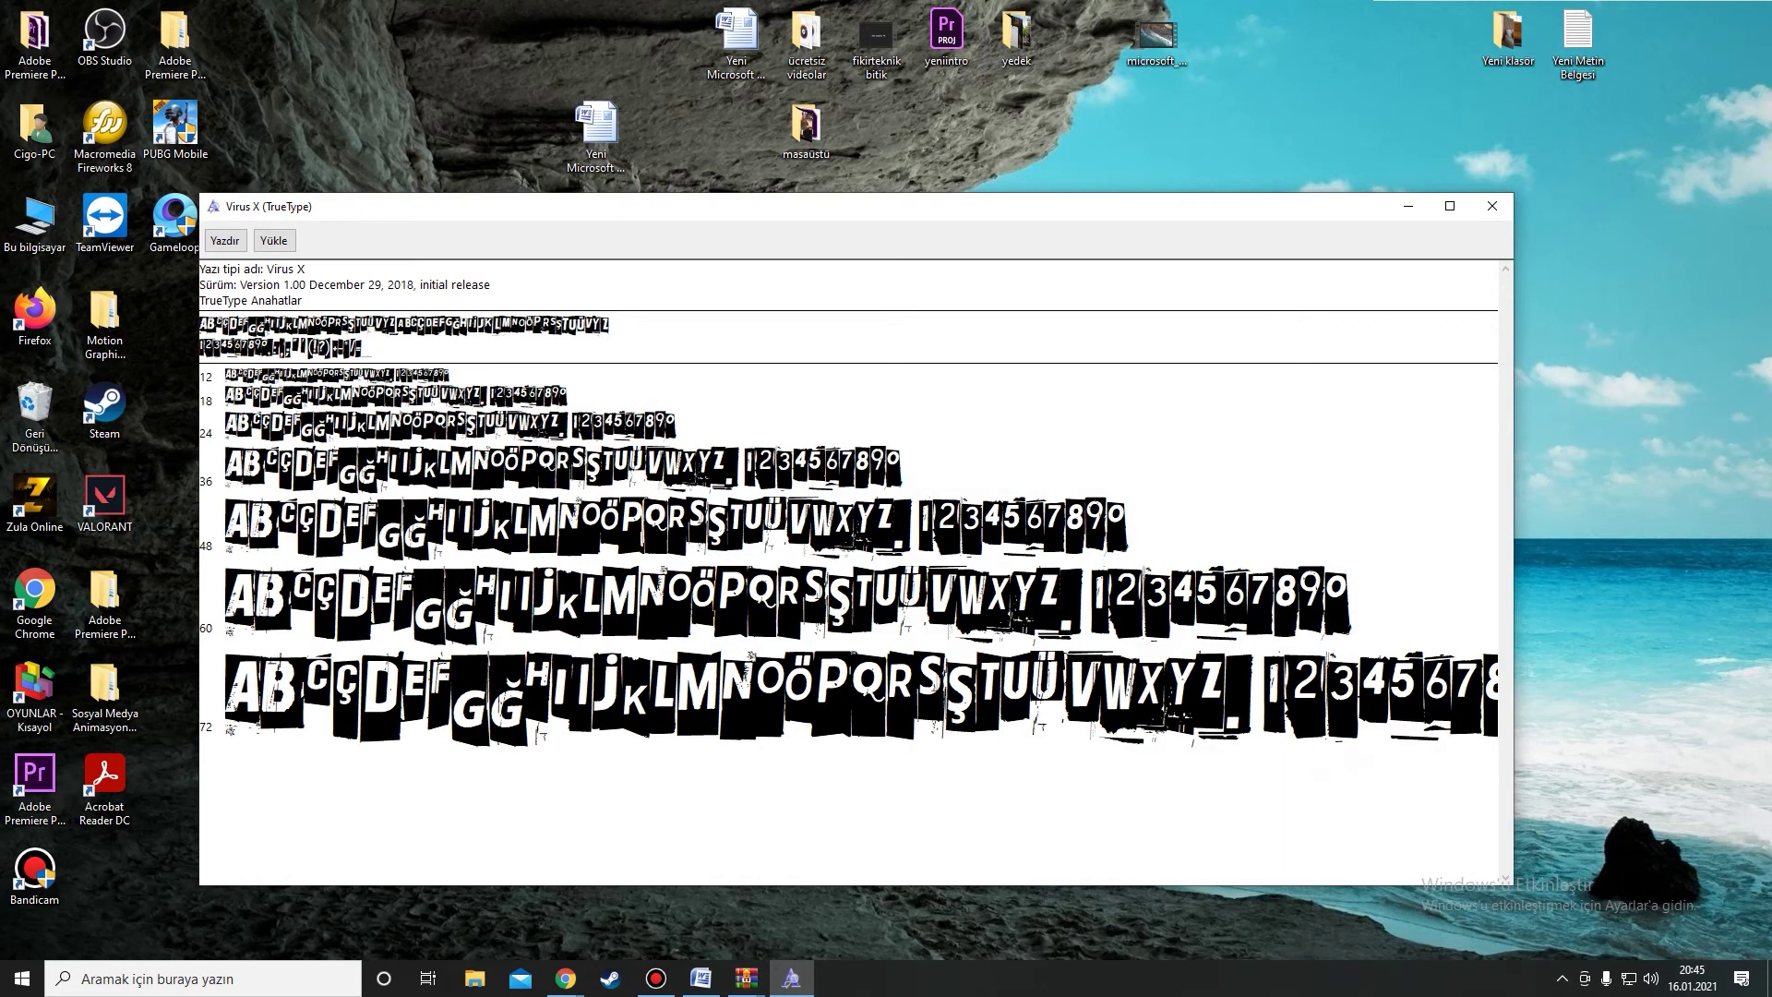
{"action": "left_click", "coordinate": [272, 240]}
Type 'Fikir Makinesi' in Word and apply the Virus X font to it
{"action": "key", "text": "alt+Tab"}
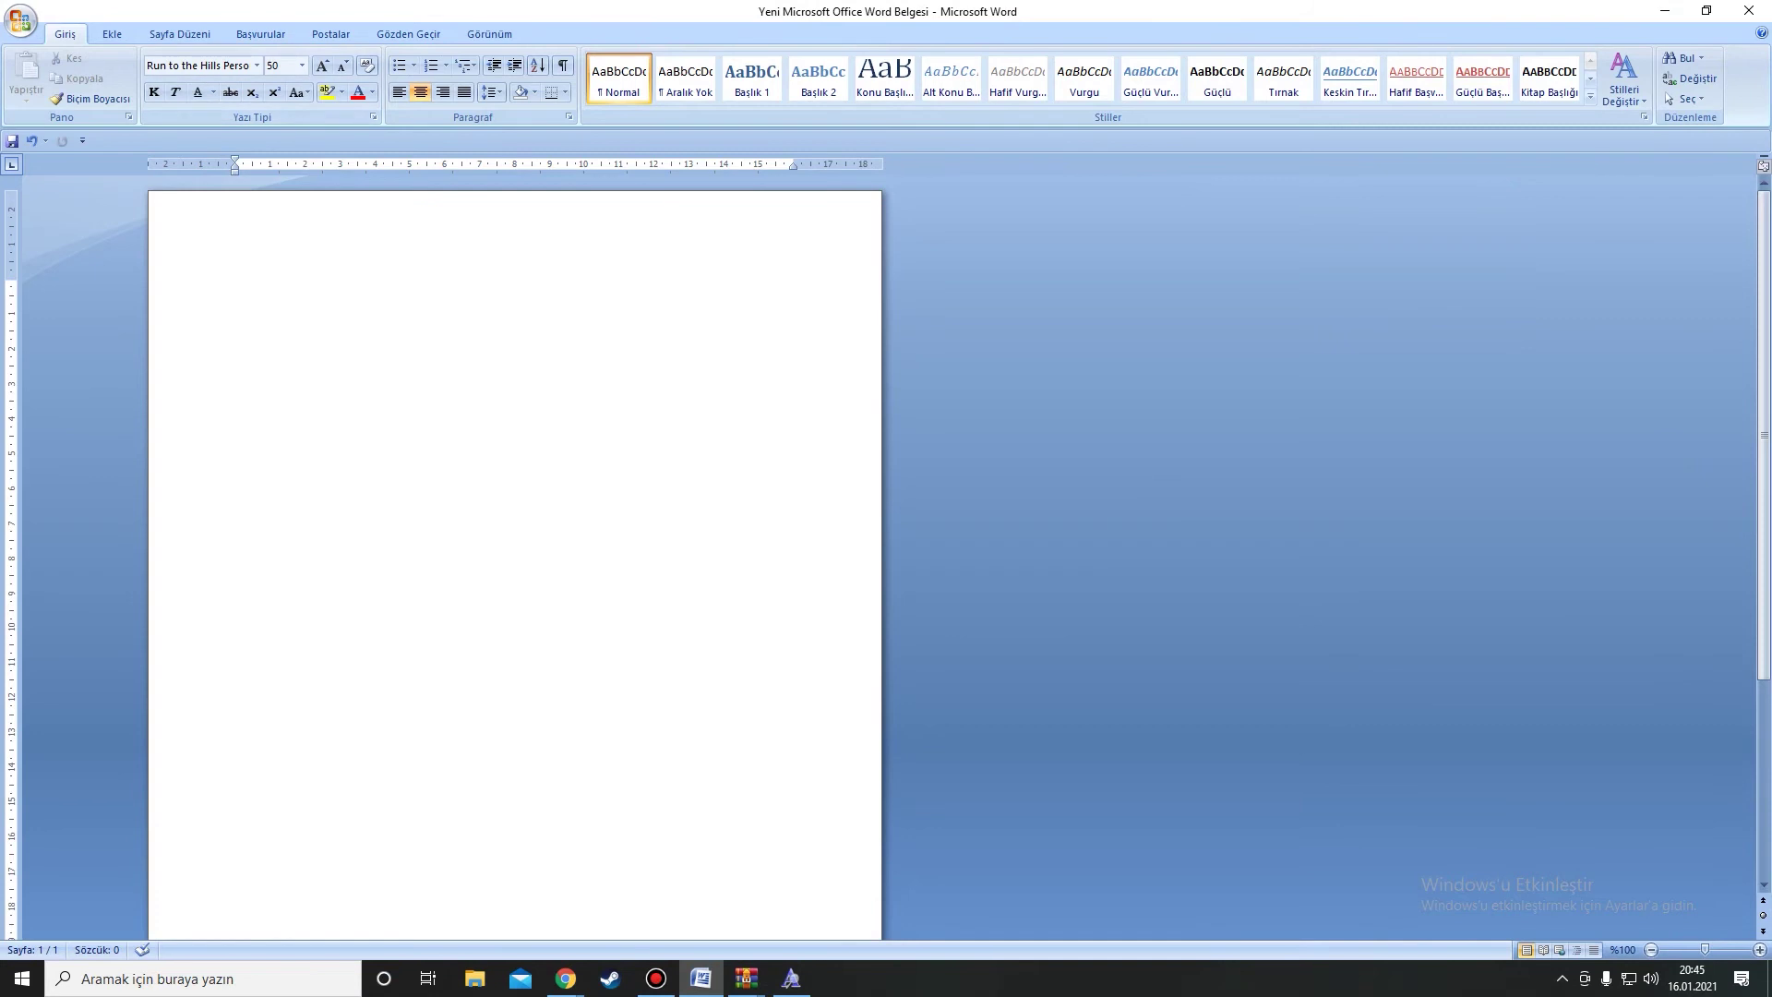
{"action": "type", "text": "Fikir Ma"}
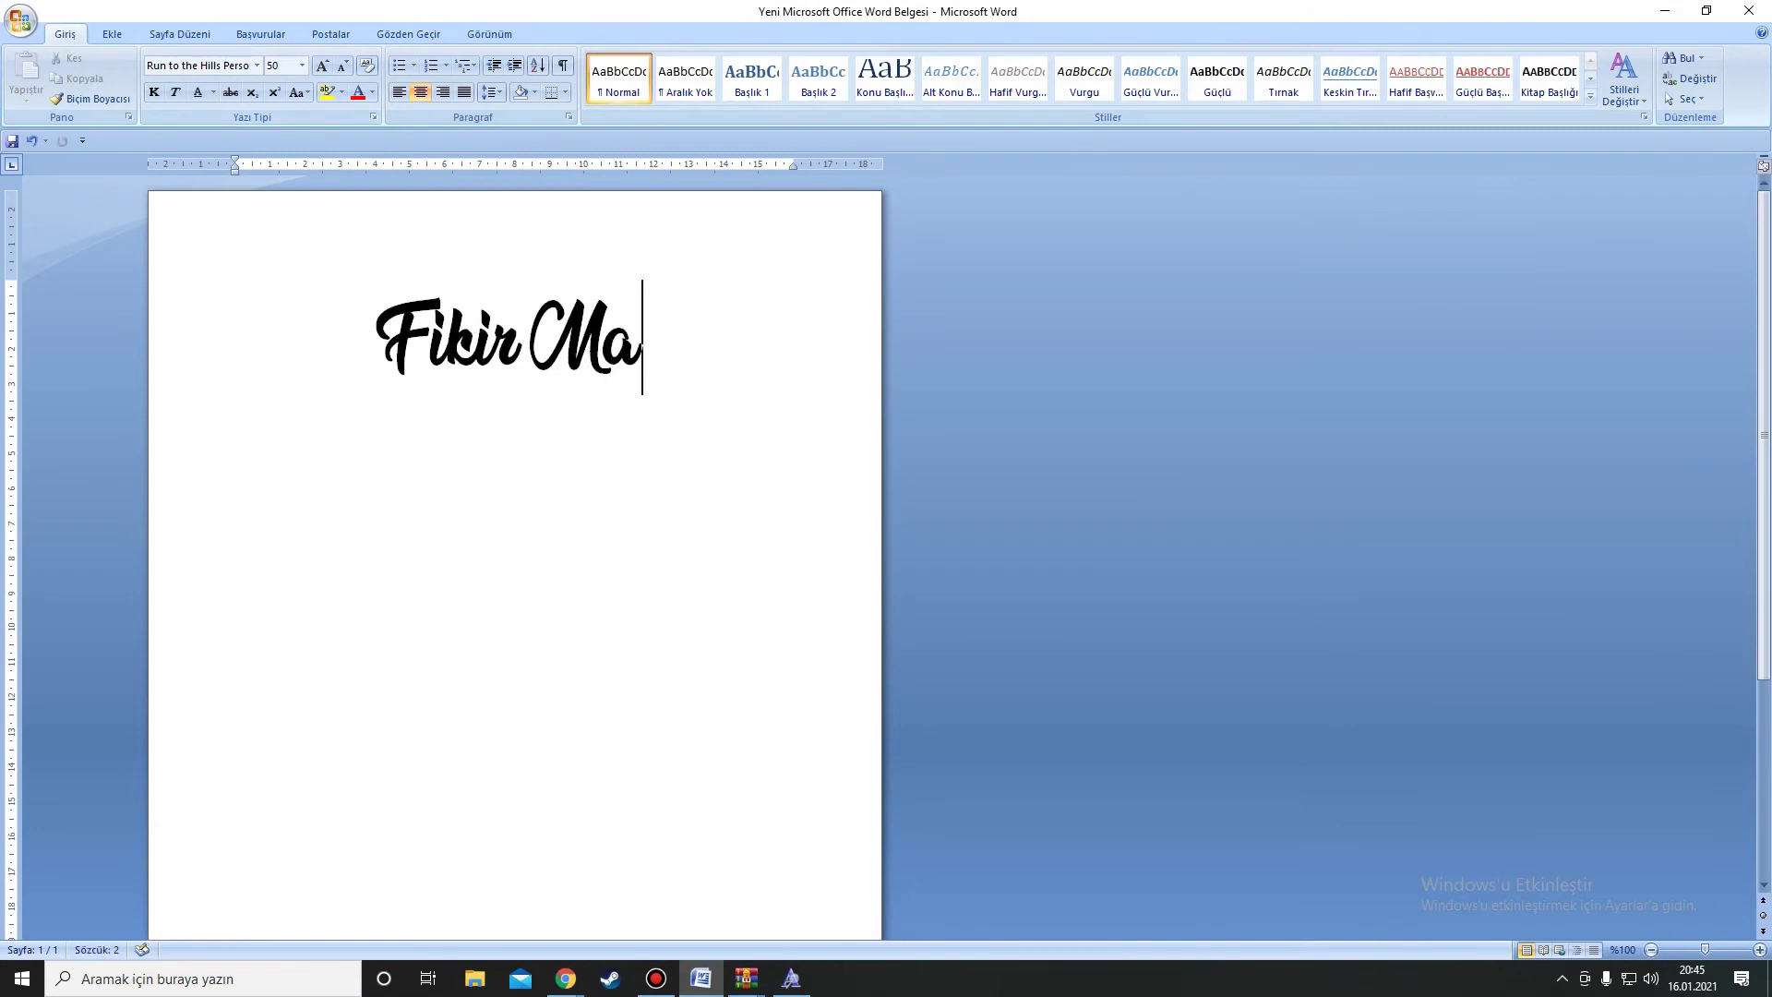
{"action": "type", "text": "kinesi"}
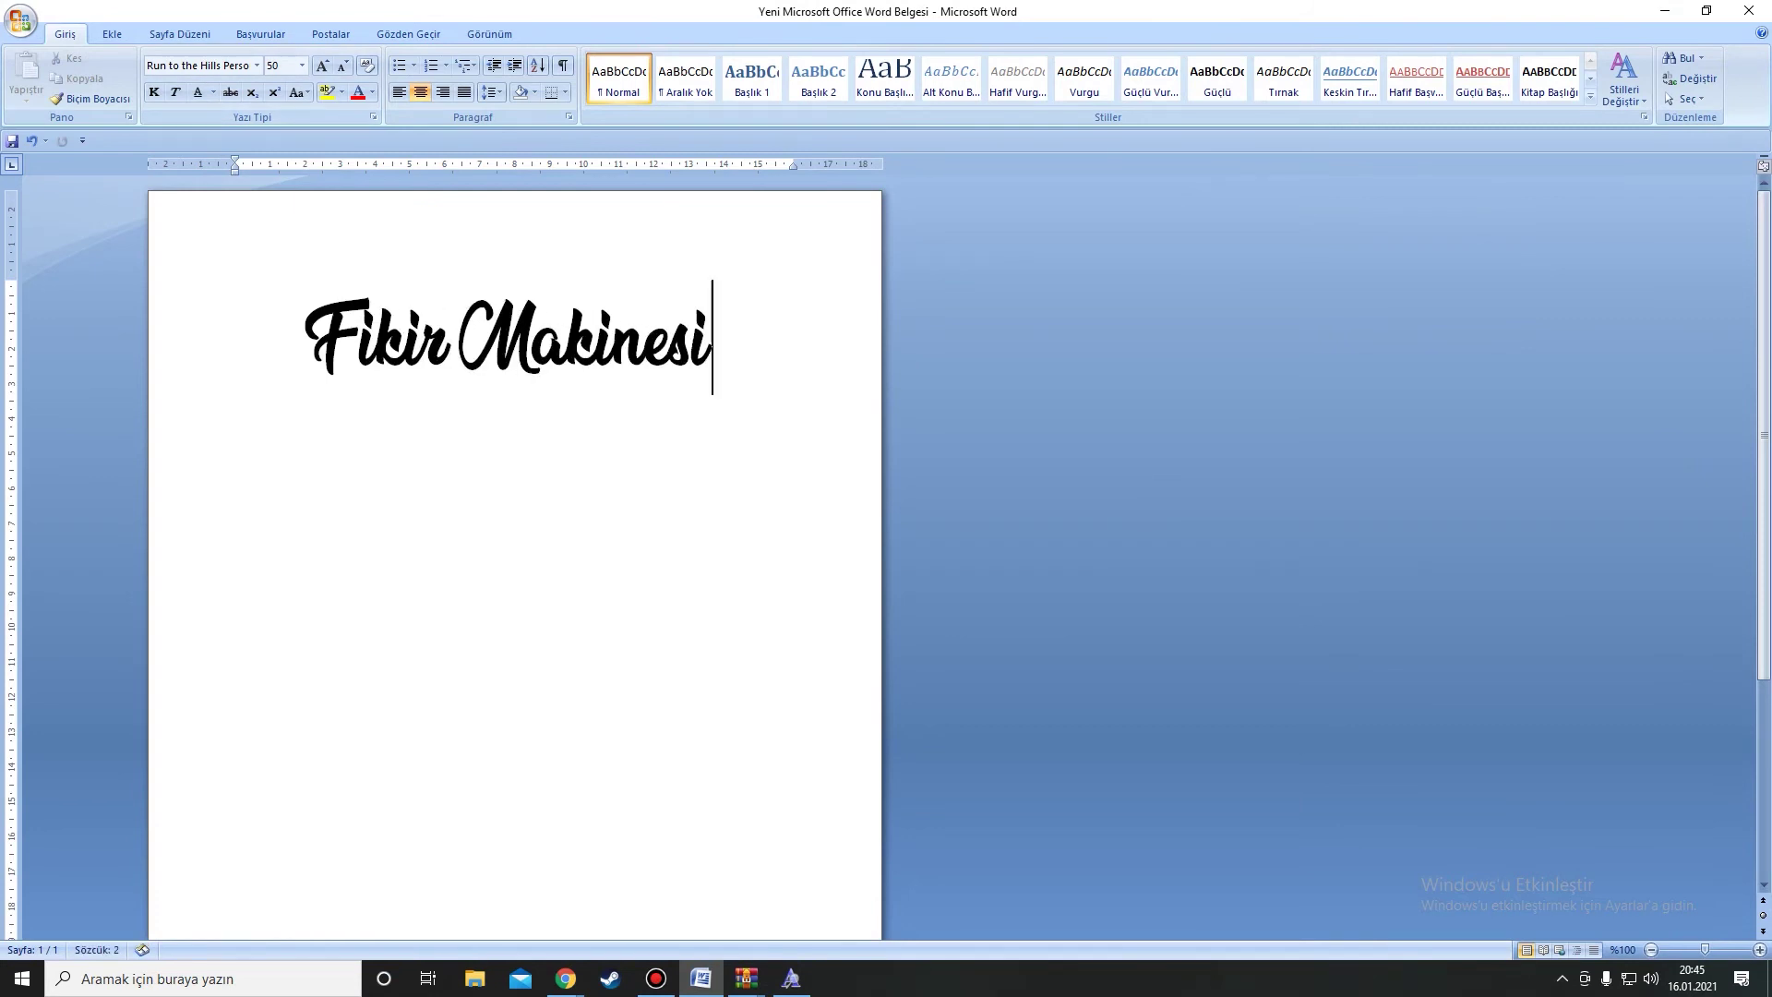
{"action": "key", "text": "ctrl+a"}
{"action": "key", "text": "ctrl+shift+f"}
{"action": "key", "text": "alt+Down"}
{"action": "scroll", "coordinate": [276, 406], "scroll_direction": "down", "scroll_amount": 8}
{"action": "scroll", "coordinate": [276, 406], "scroll_direction": "down", "scroll_amount": 8}
{"action": "scroll", "coordinate": [276, 406], "scroll_direction": "down", "scroll_amount": 8}
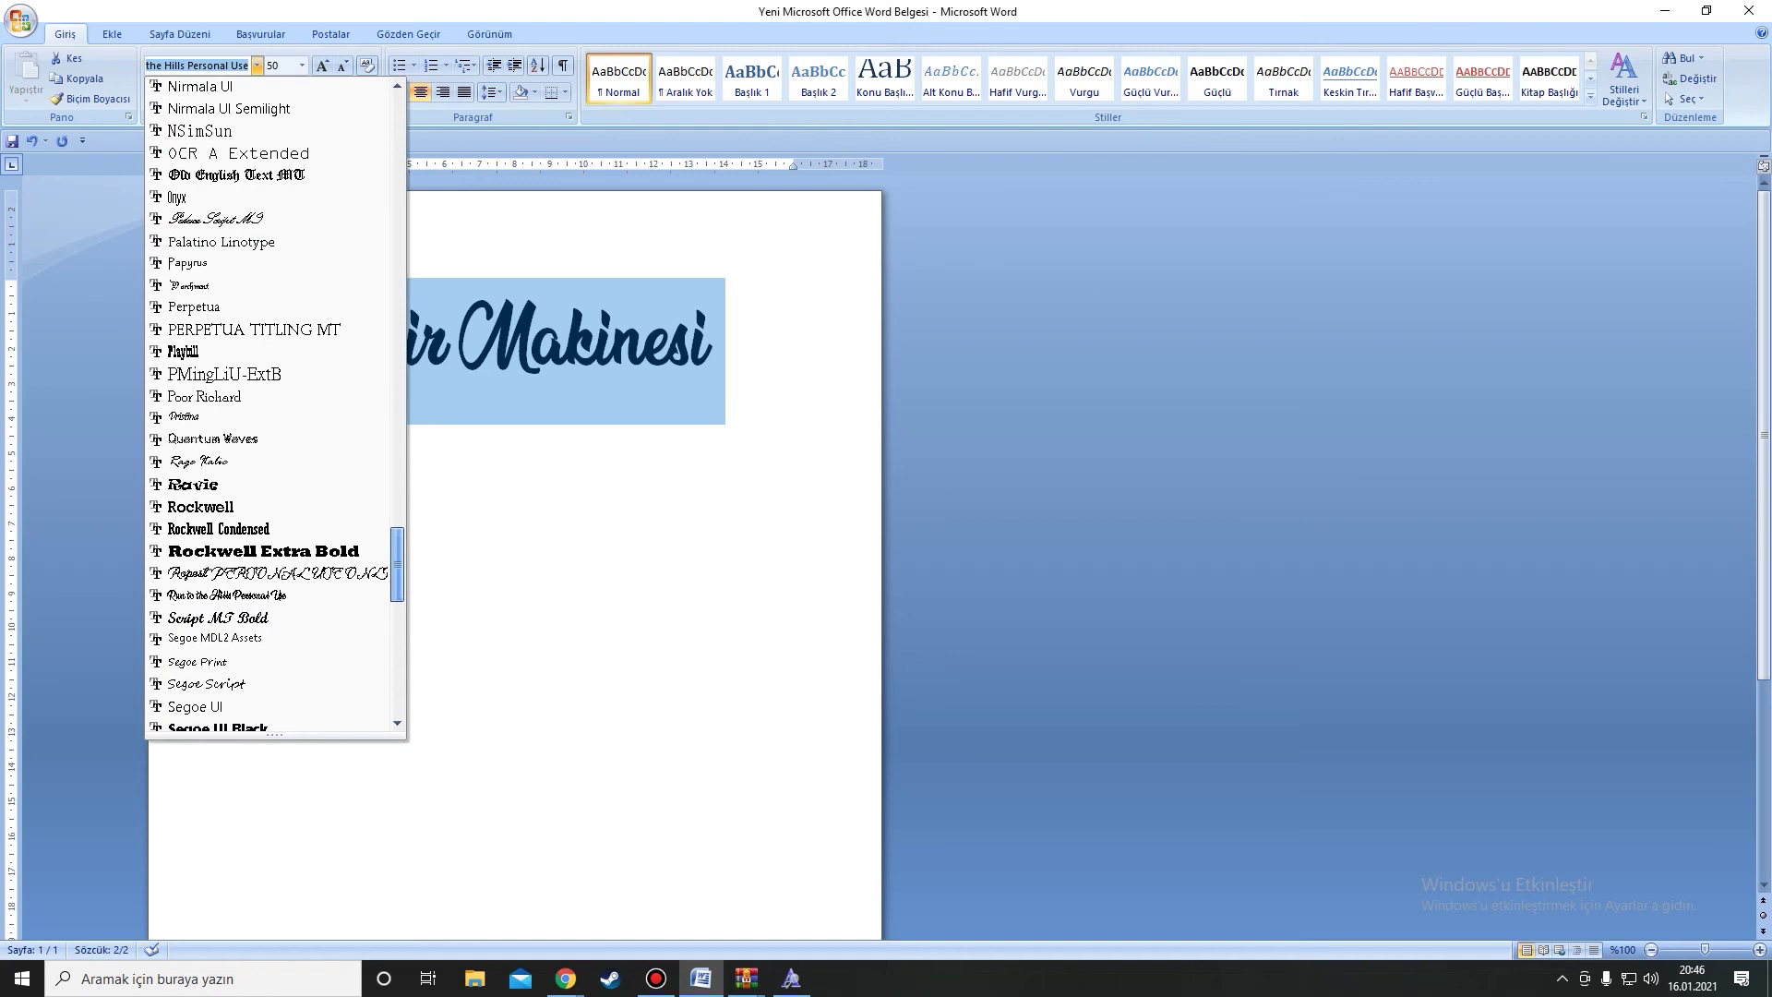
{"action": "scroll", "coordinate": [276, 407], "scroll_direction": "down", "scroll_amount": 7}
{"action": "scroll", "coordinate": [276, 406], "scroll_direction": "down", "scroll_amount": 5}
{"action": "scroll", "coordinate": [276, 406], "scroll_direction": "down", "scroll_amount": 2}
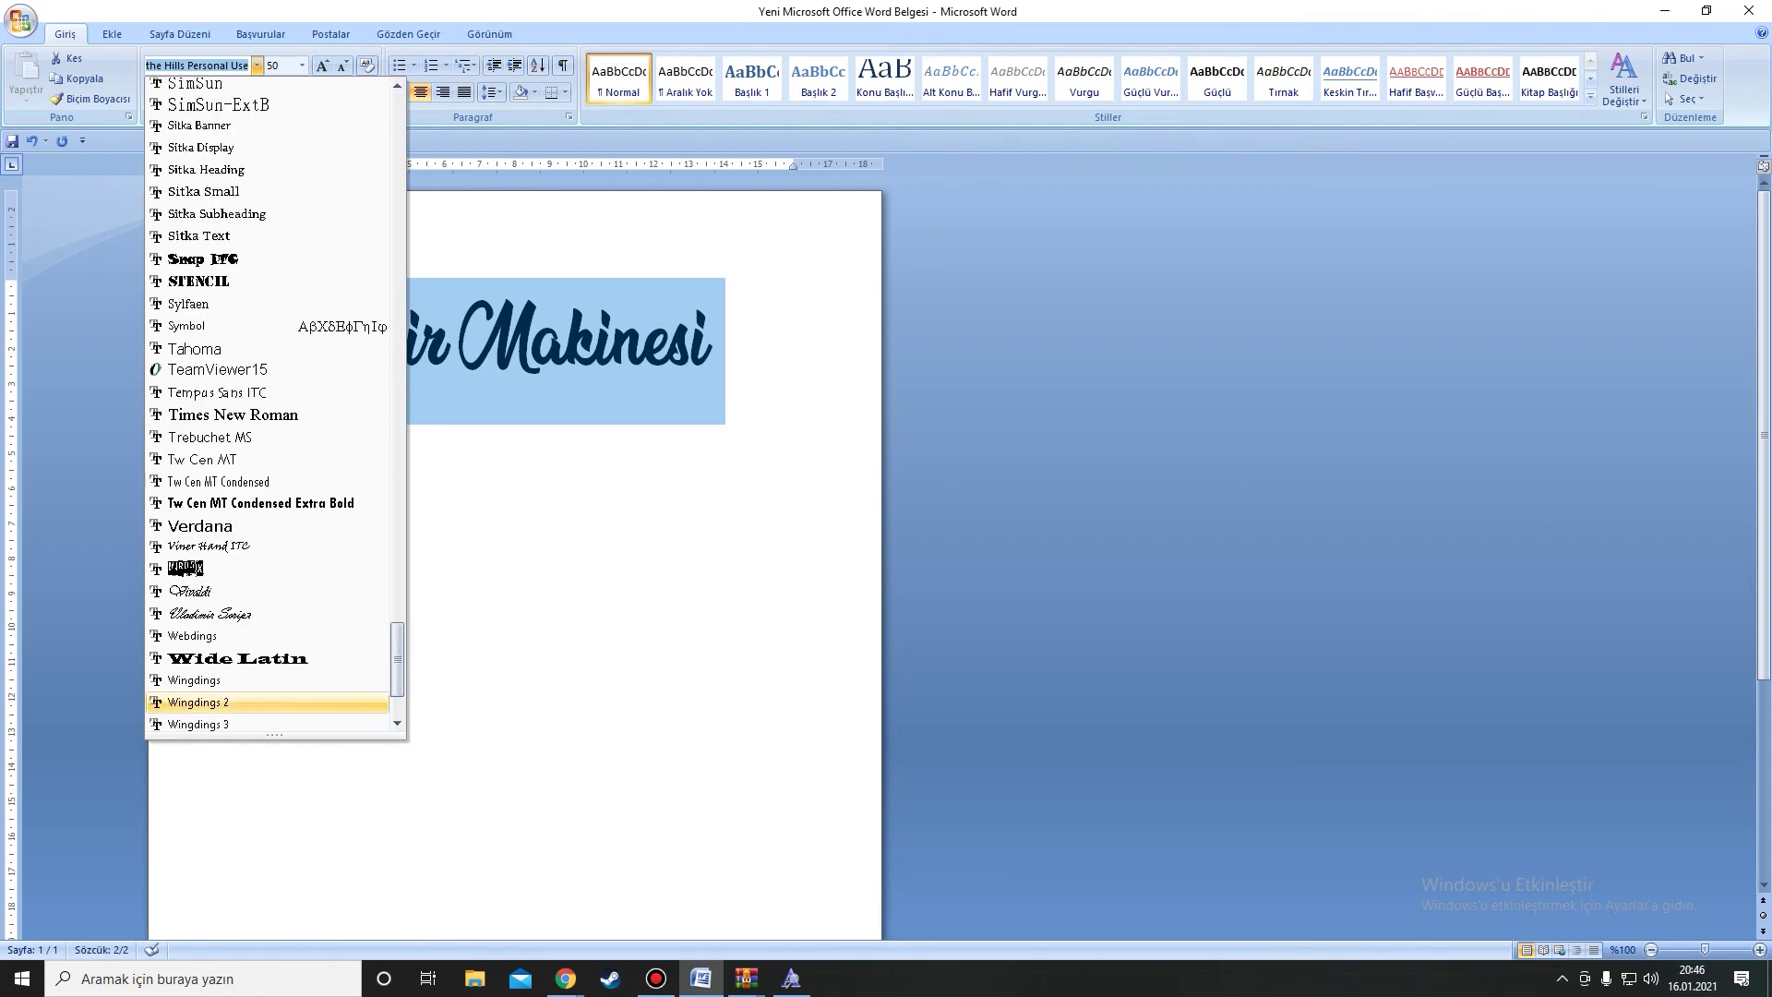
{"action": "left_click", "coordinate": [185, 567]}
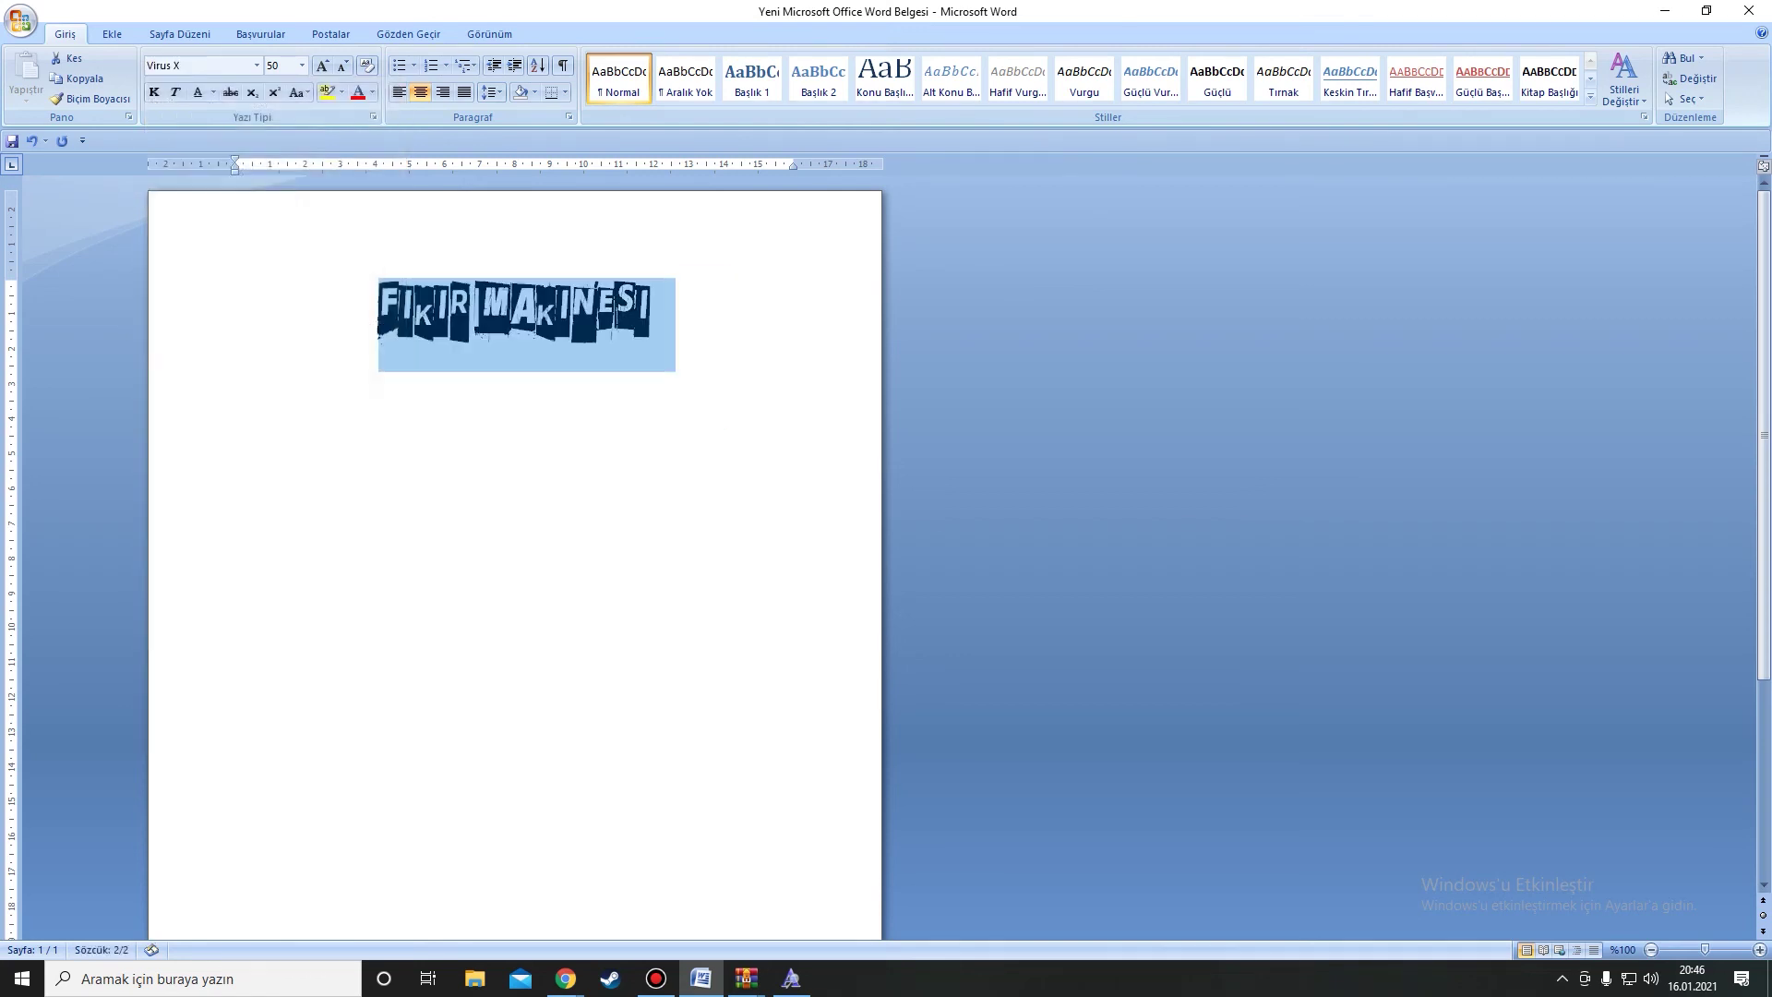
Set the title to size 100 and split it onto two lines after FIKIR
{"action": "left_click", "coordinate": [280, 66]}
{"action": "type", "text": "100"}
{"action": "key", "text": "Return"}
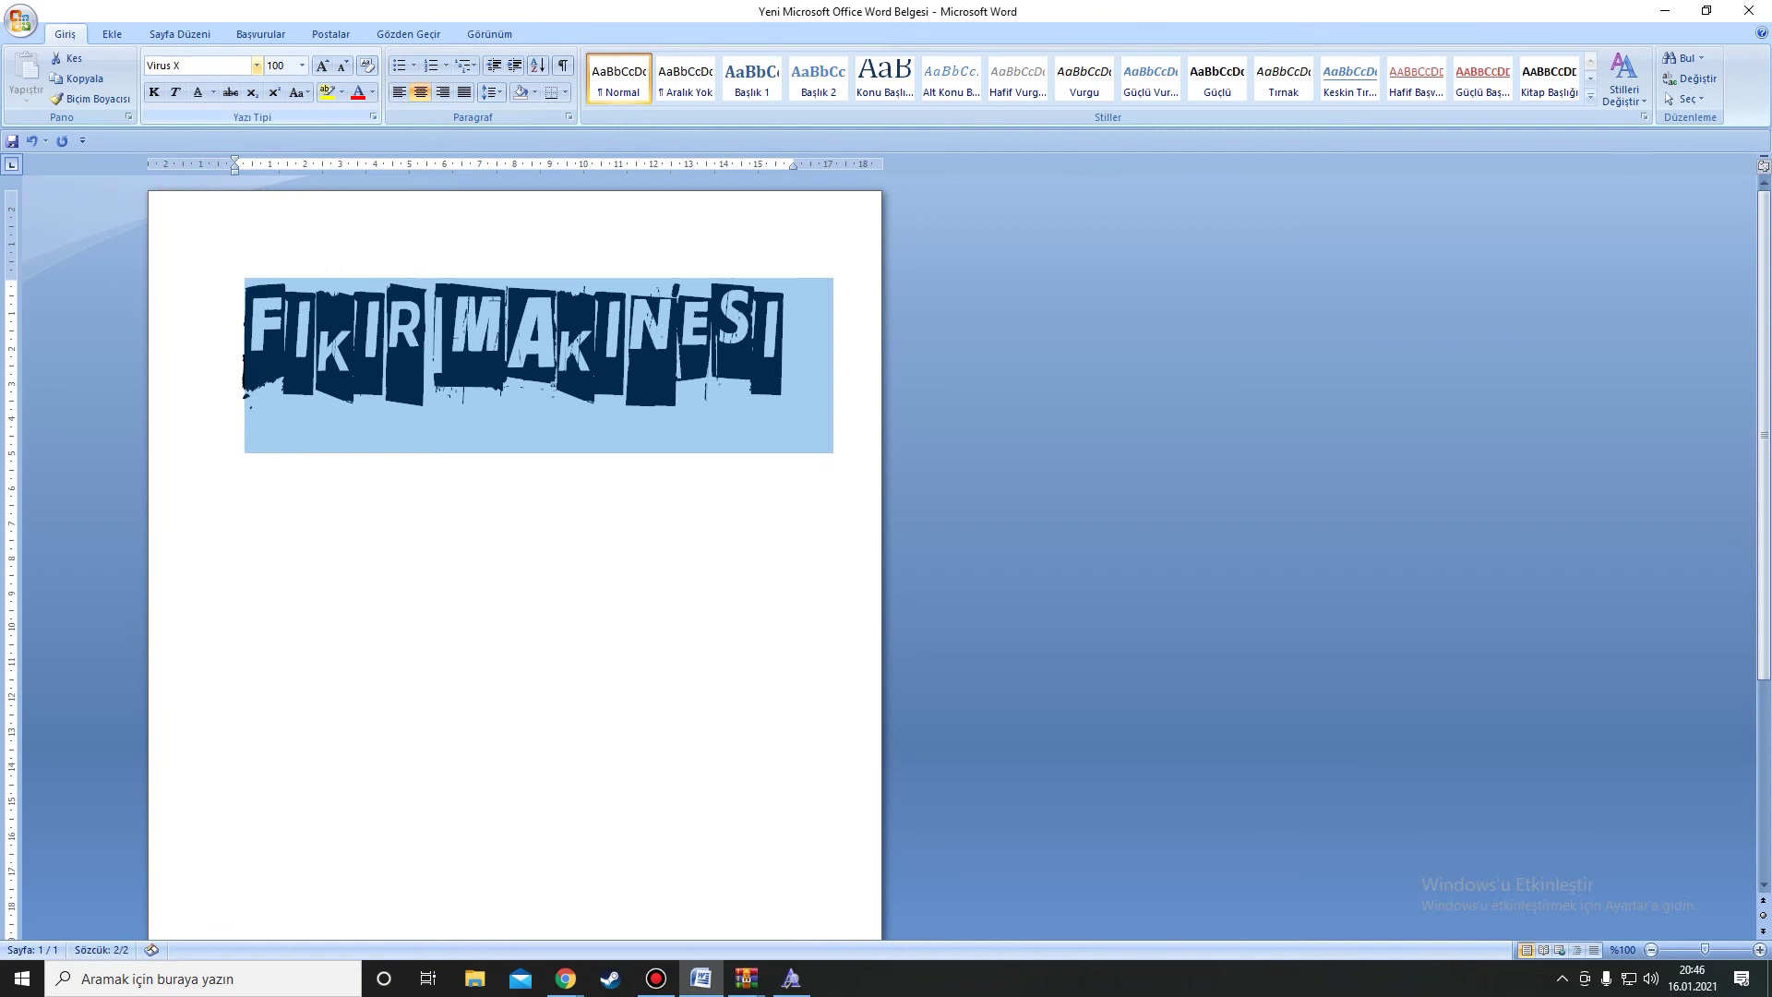
{"action": "left_click", "coordinate": [516, 527]}
{"action": "left_click", "coordinate": [426, 350]}
{"action": "key", "text": "Return"}
{"action": "key", "text": "ctrl+a"}
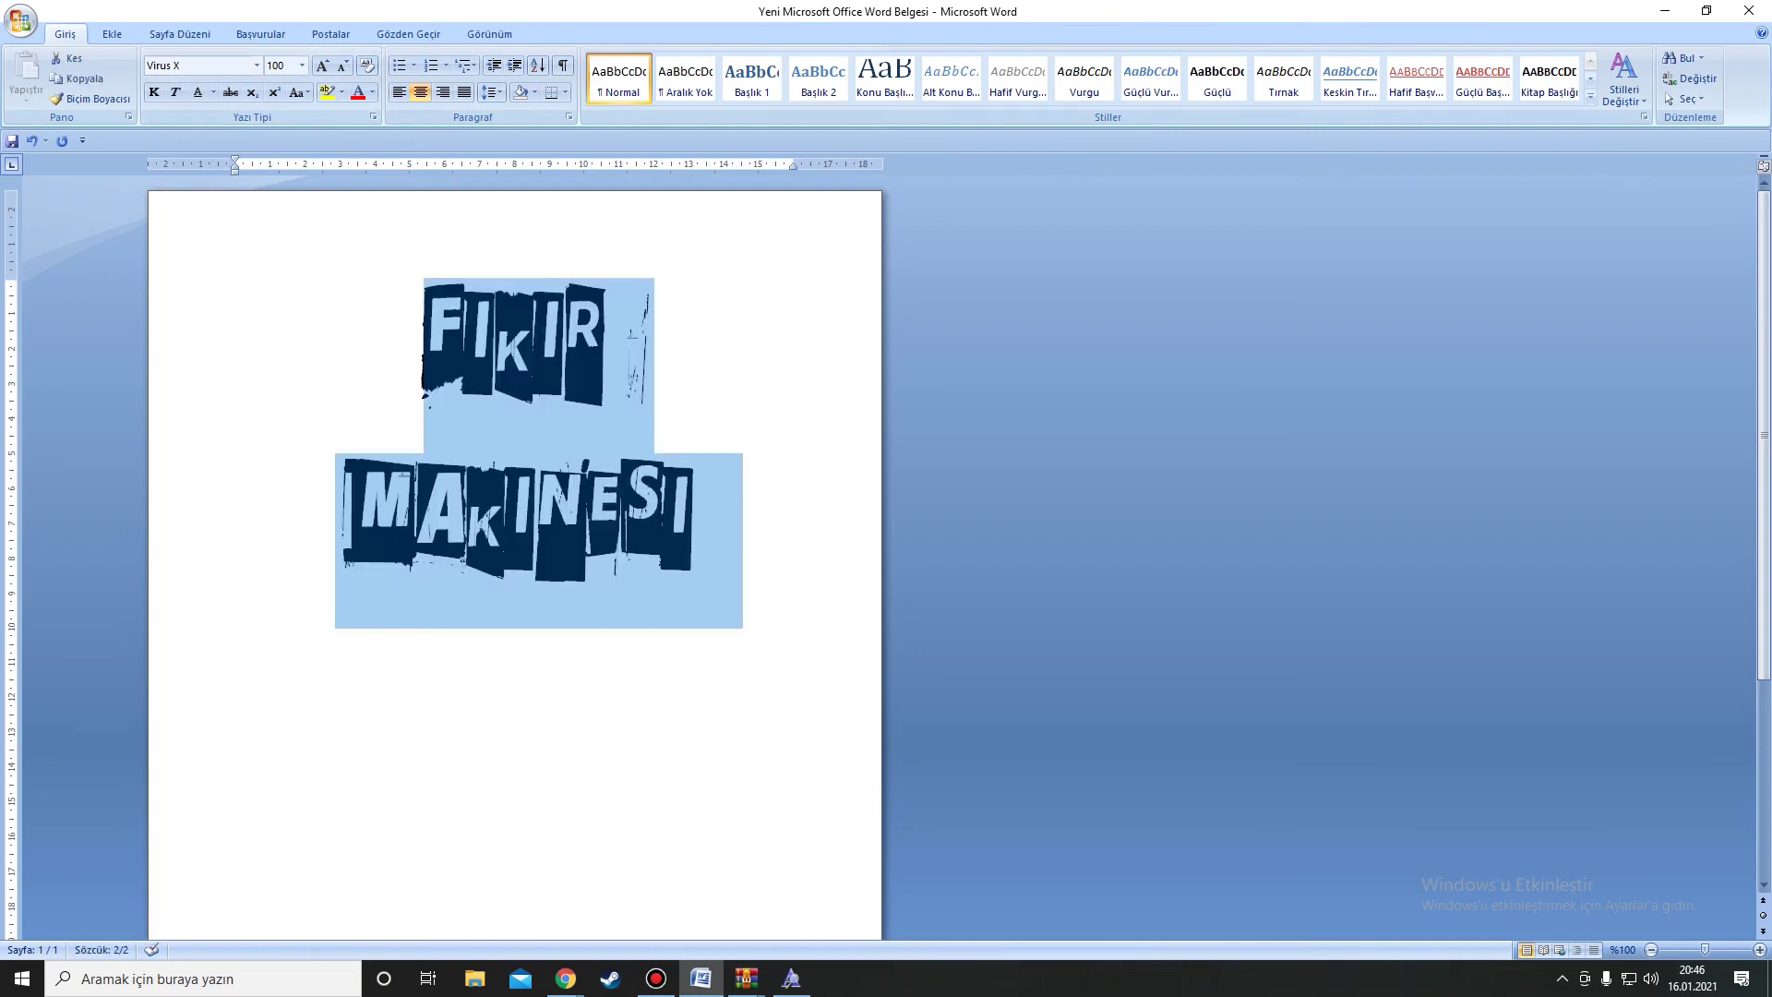
{"action": "key", "text": "Right"}
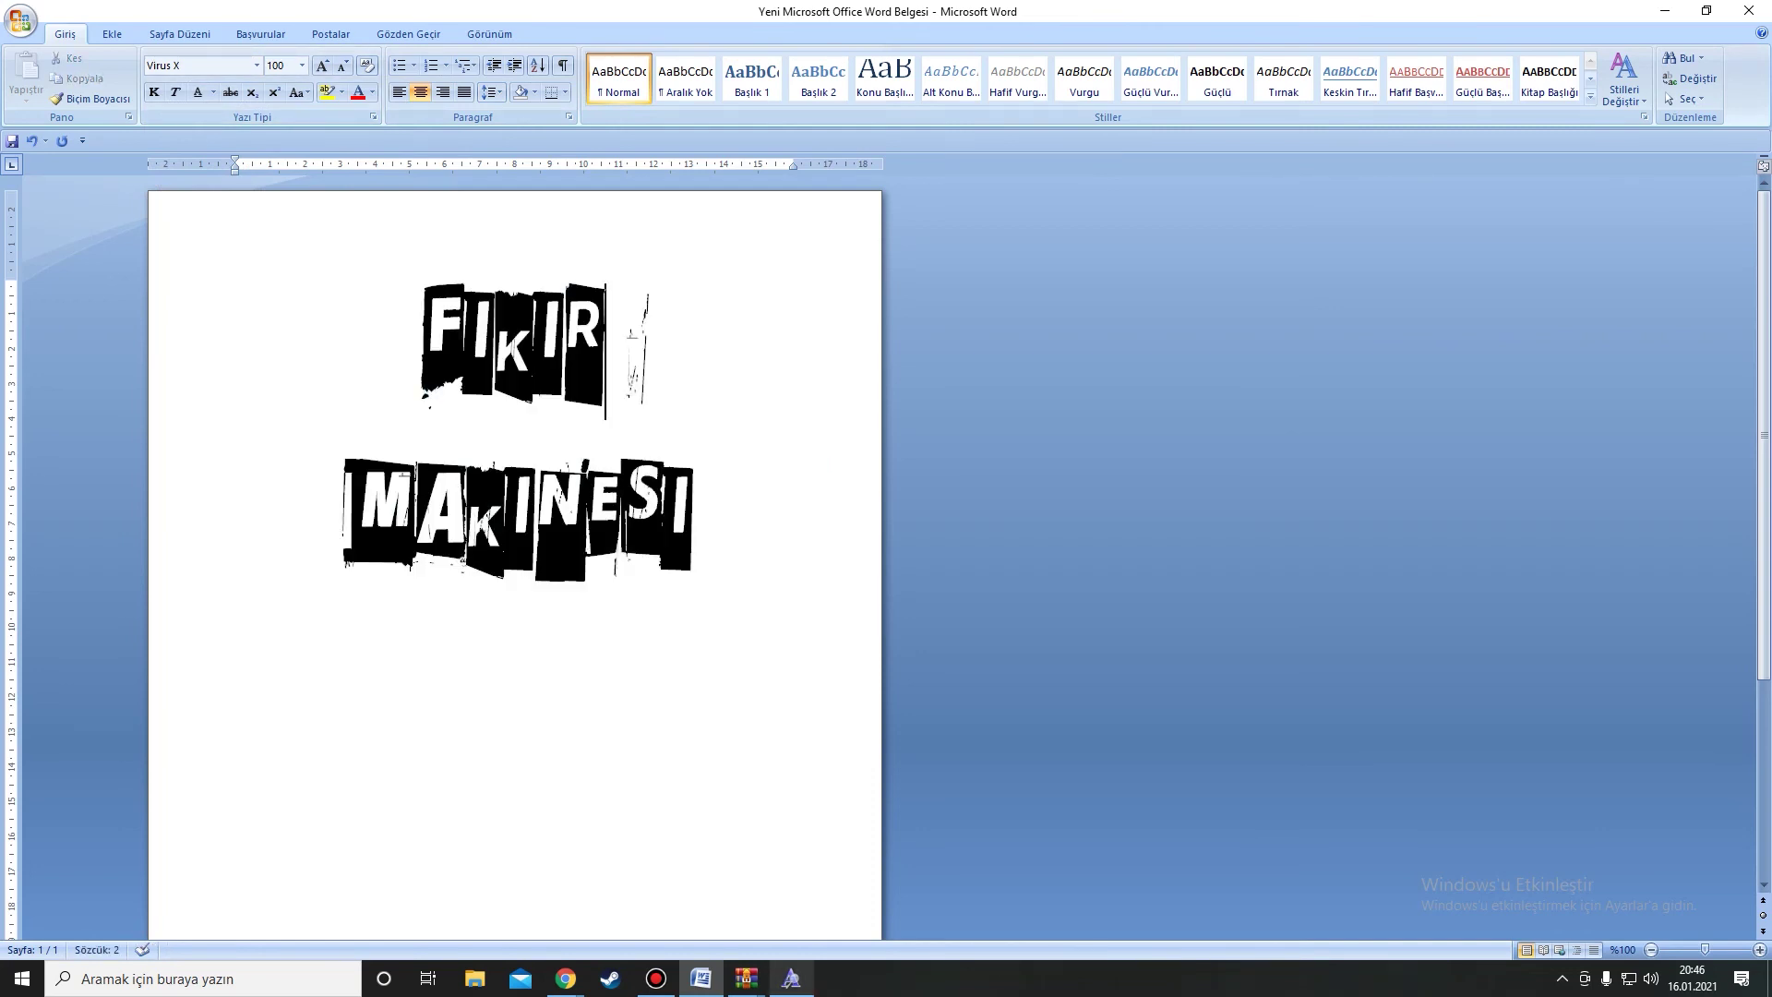
Replace the undotted capital I's in FIKIR and MAKINESI with lowercase i letters
{"action": "left_click", "coordinate": [791, 978]}
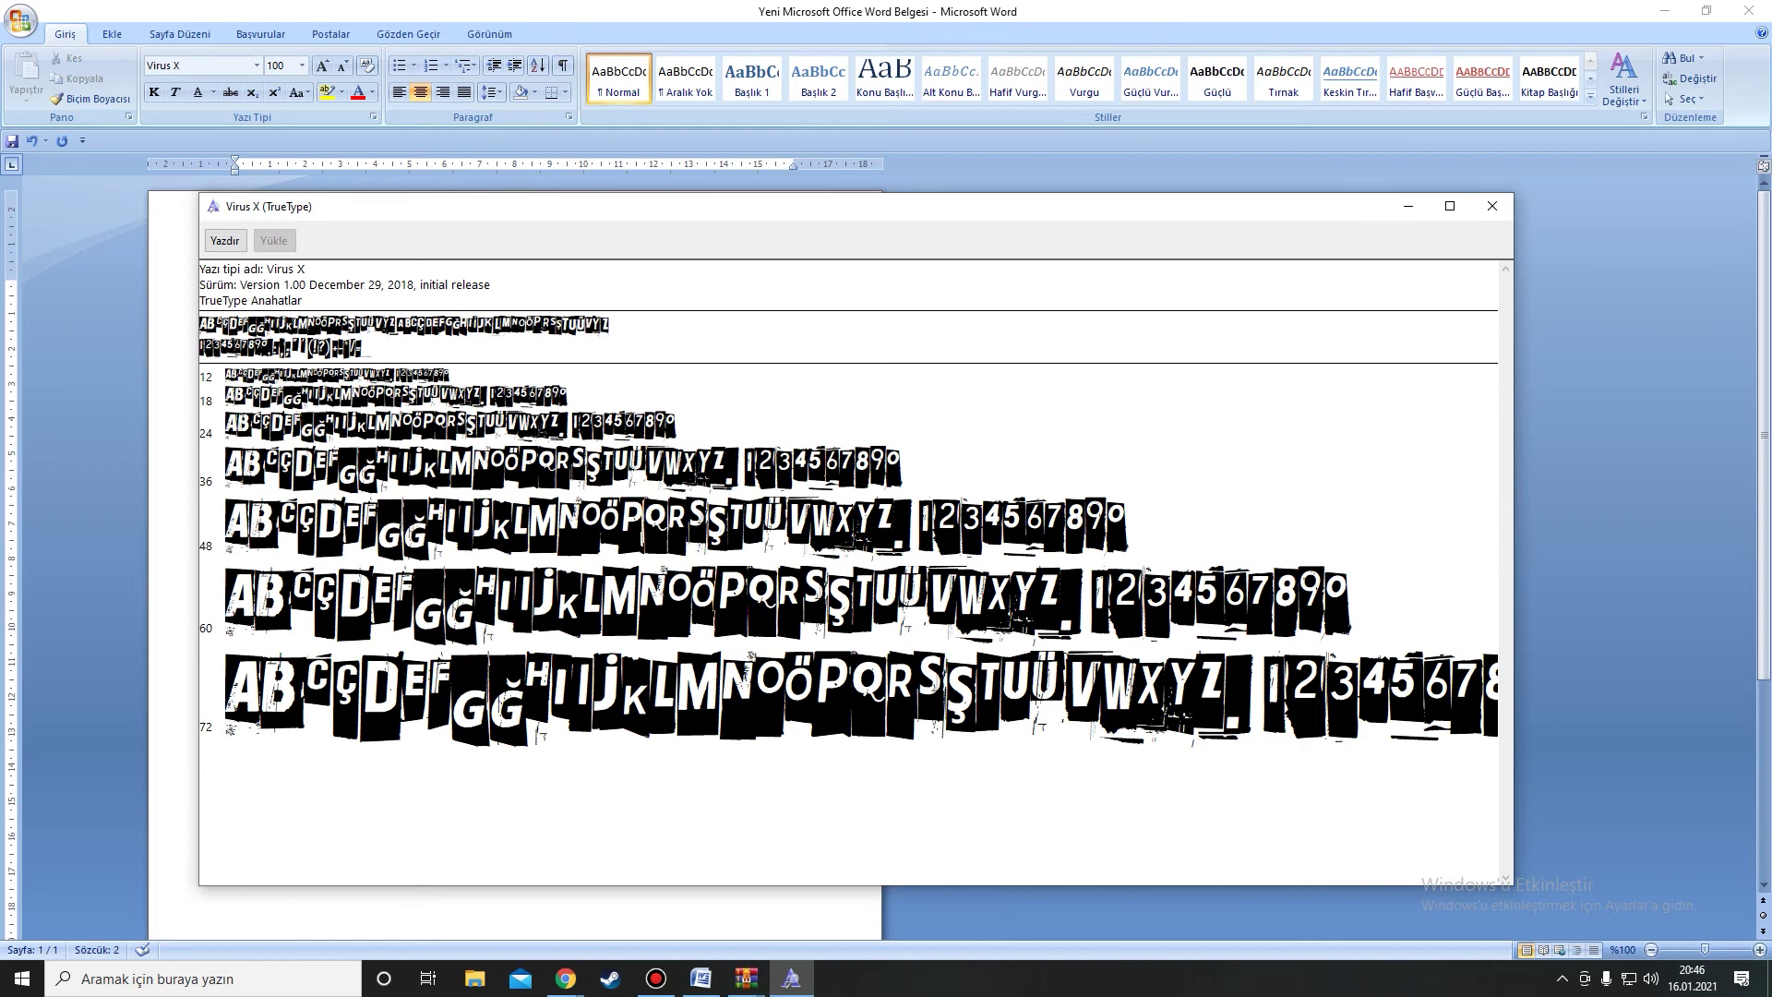
{"action": "left_click", "coordinate": [1408, 207]}
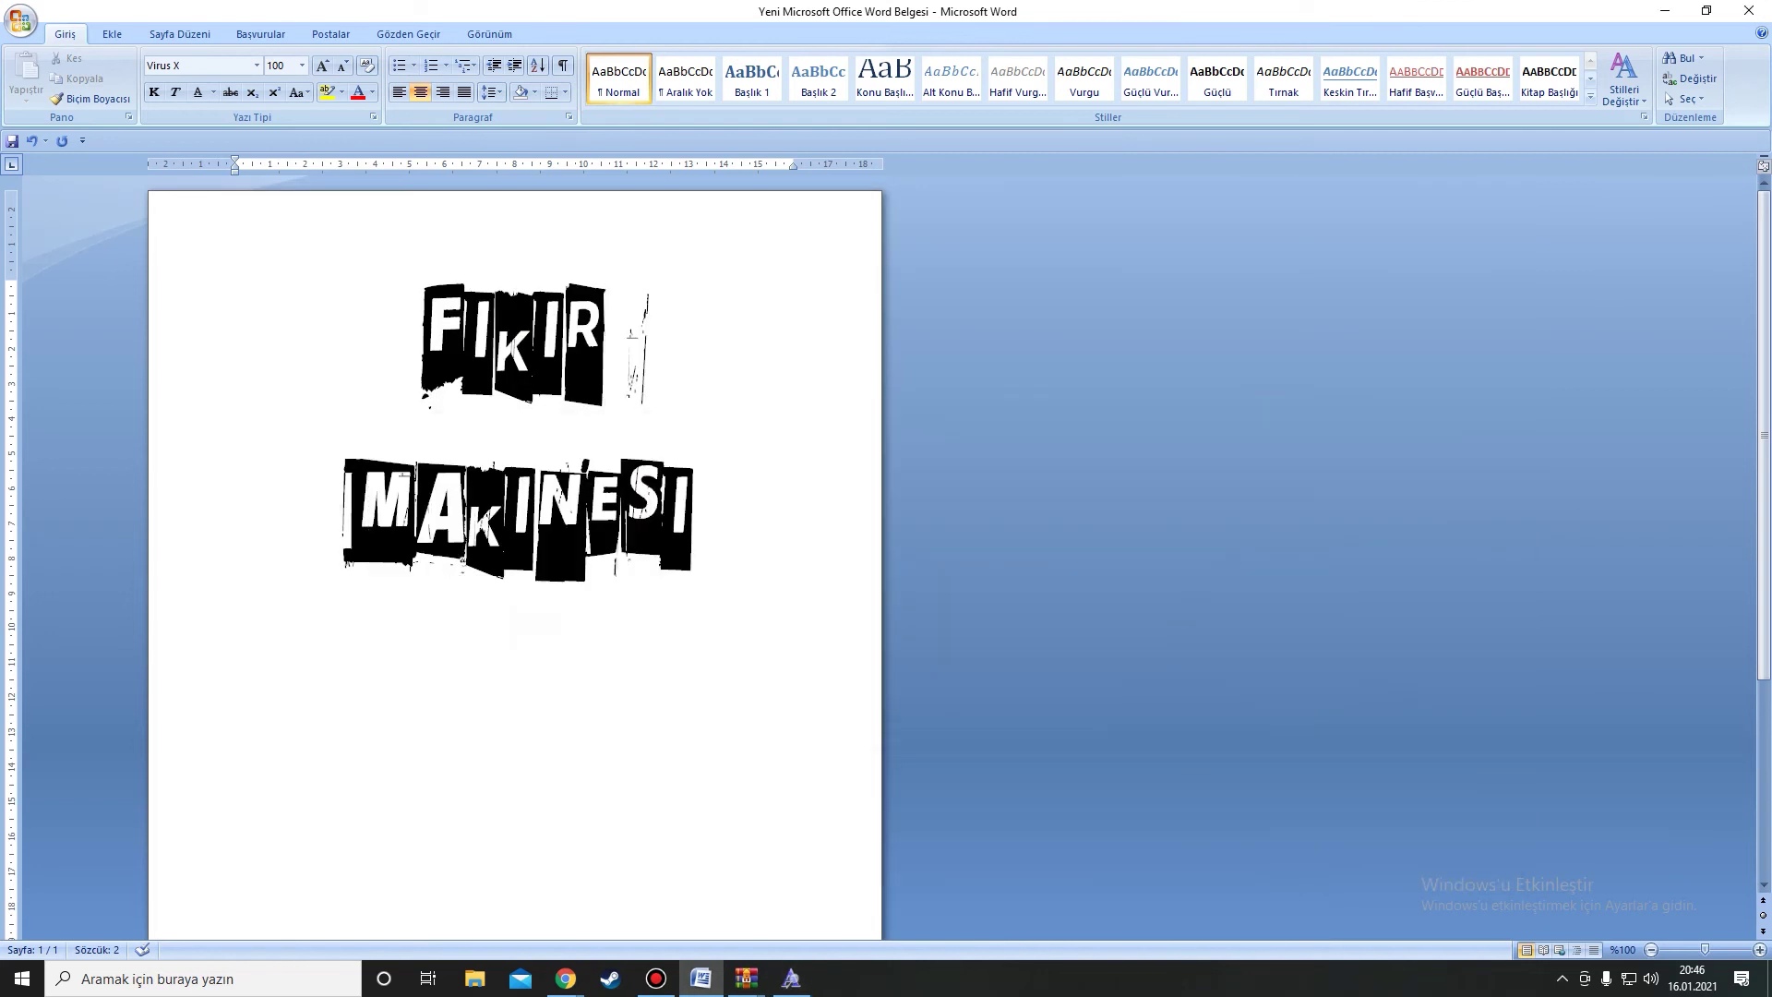
{"action": "key", "text": "BackSpace"}
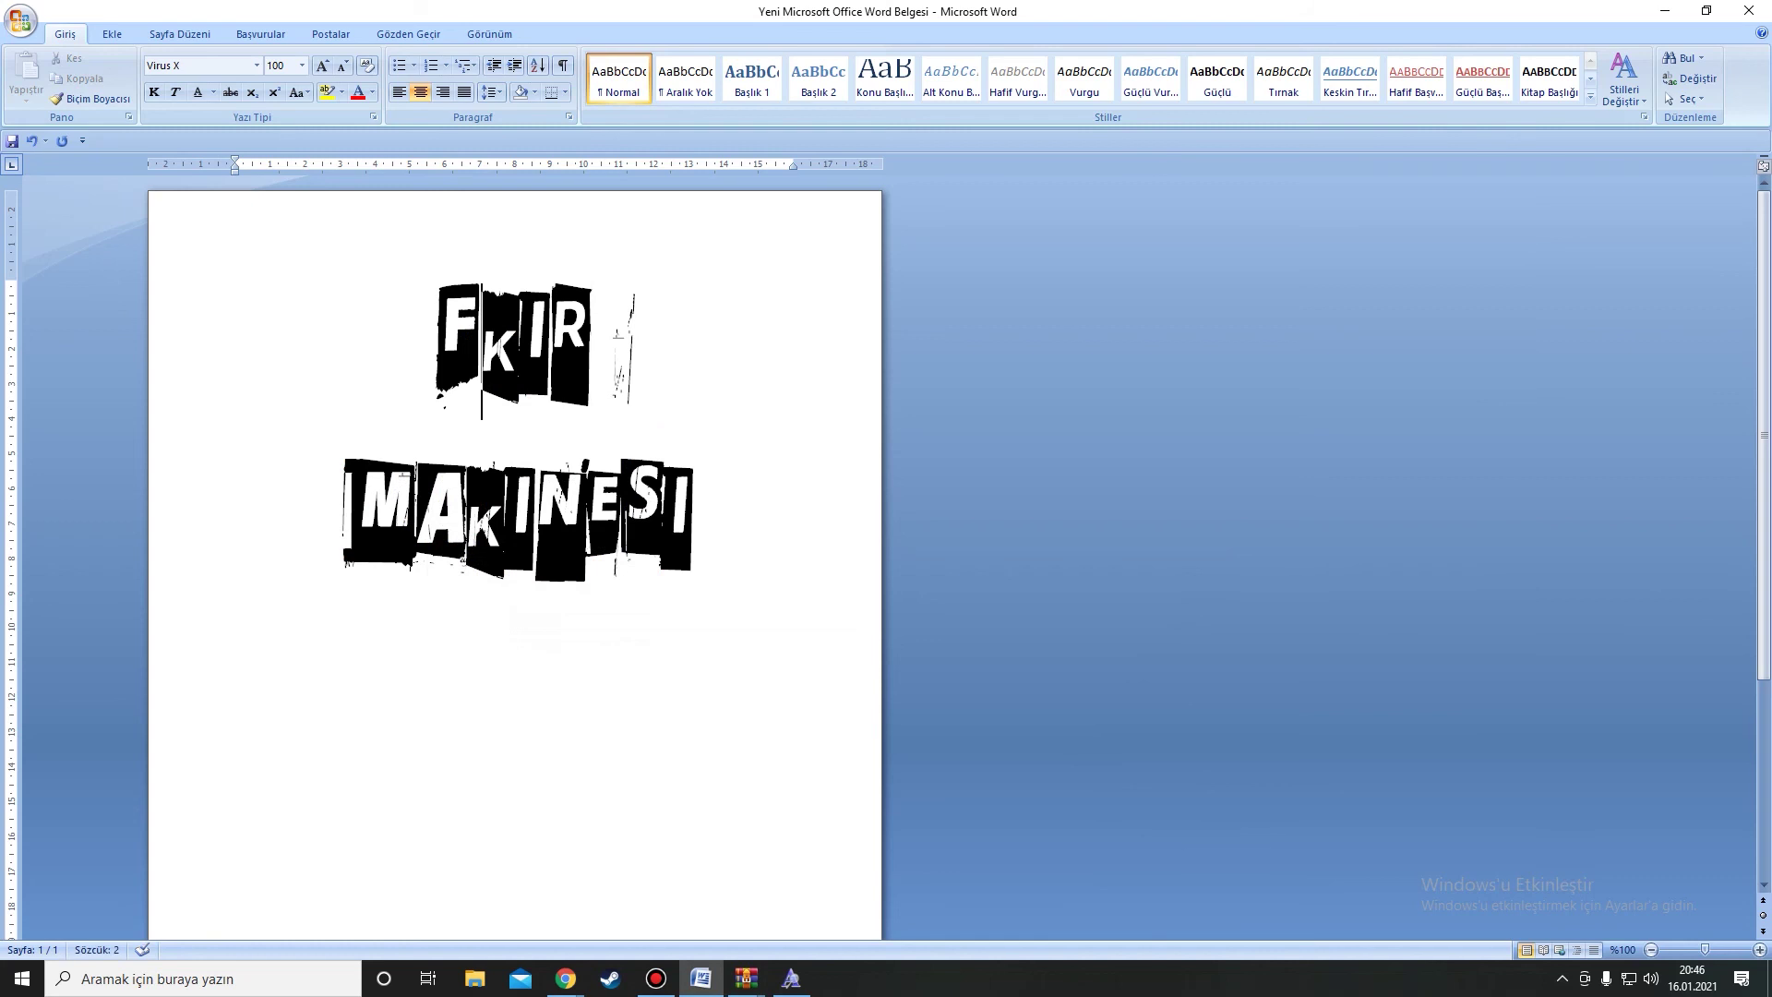
{"action": "type", "text": "i"}
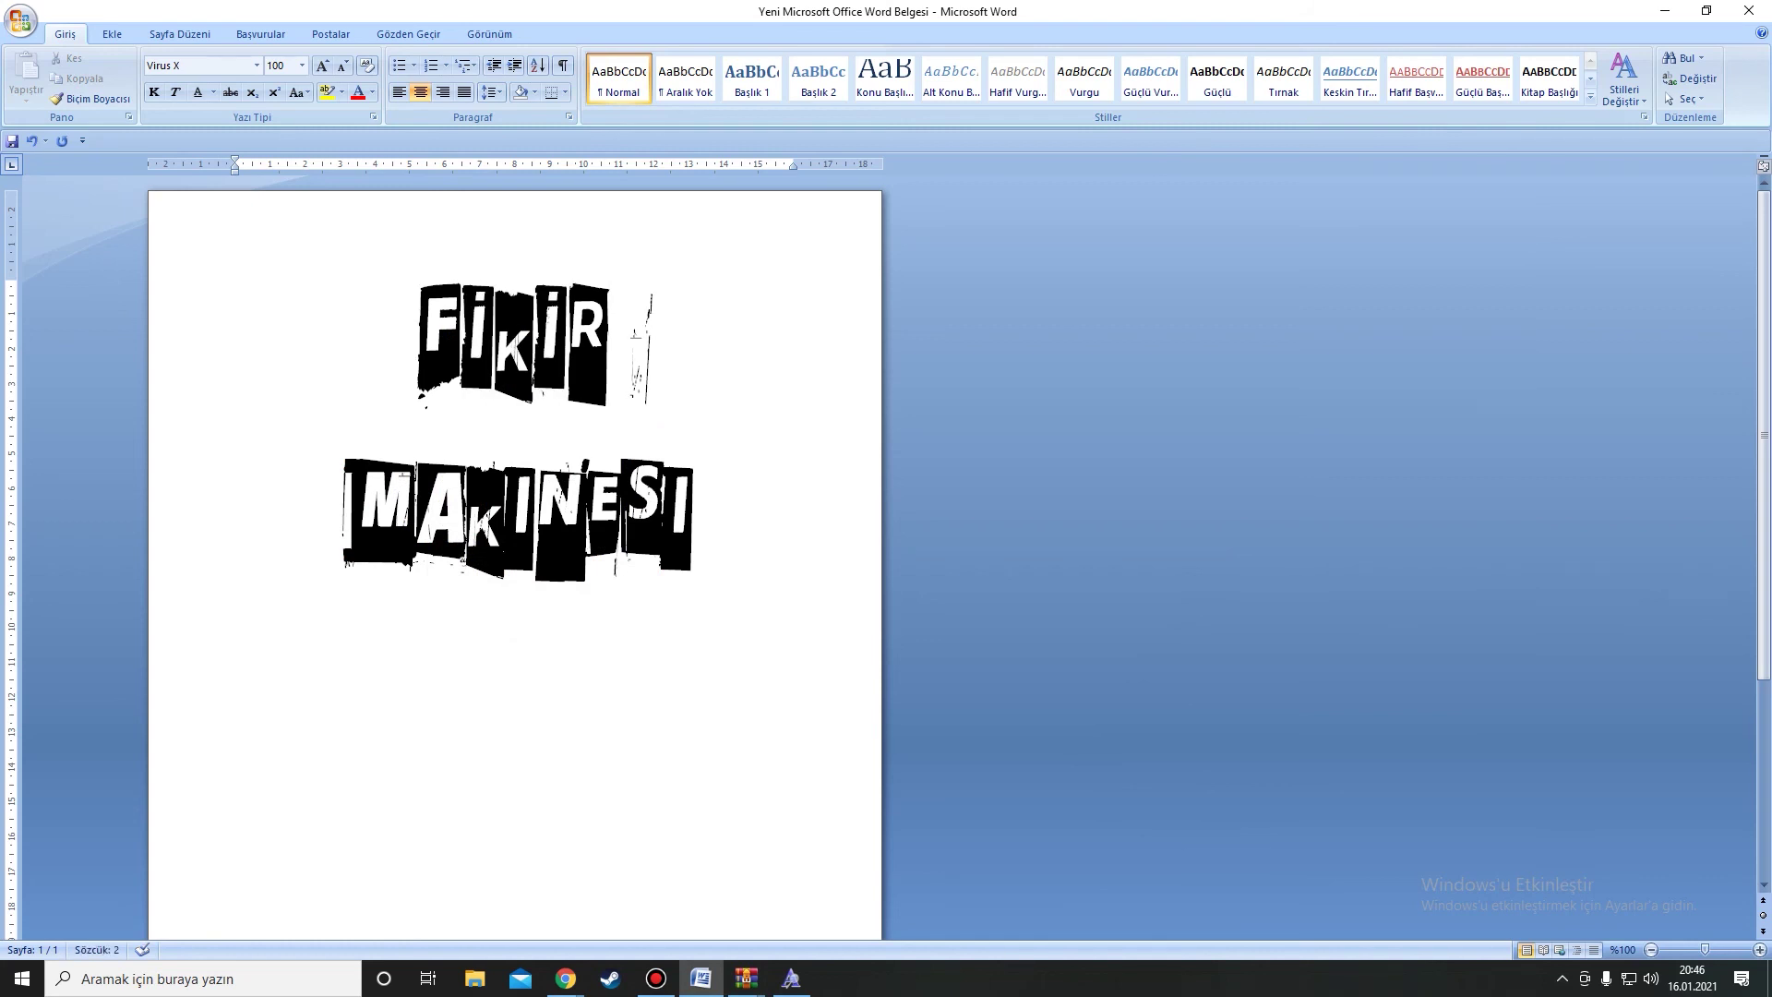
{"action": "key", "text": "Down"}
{"action": "key", "text": "BackSpace"}
{"action": "type", "text": "i"}
{"action": "key", "text": "End"}
{"action": "key", "text": "BackSpace"}
{"action": "type", "text": "i"}
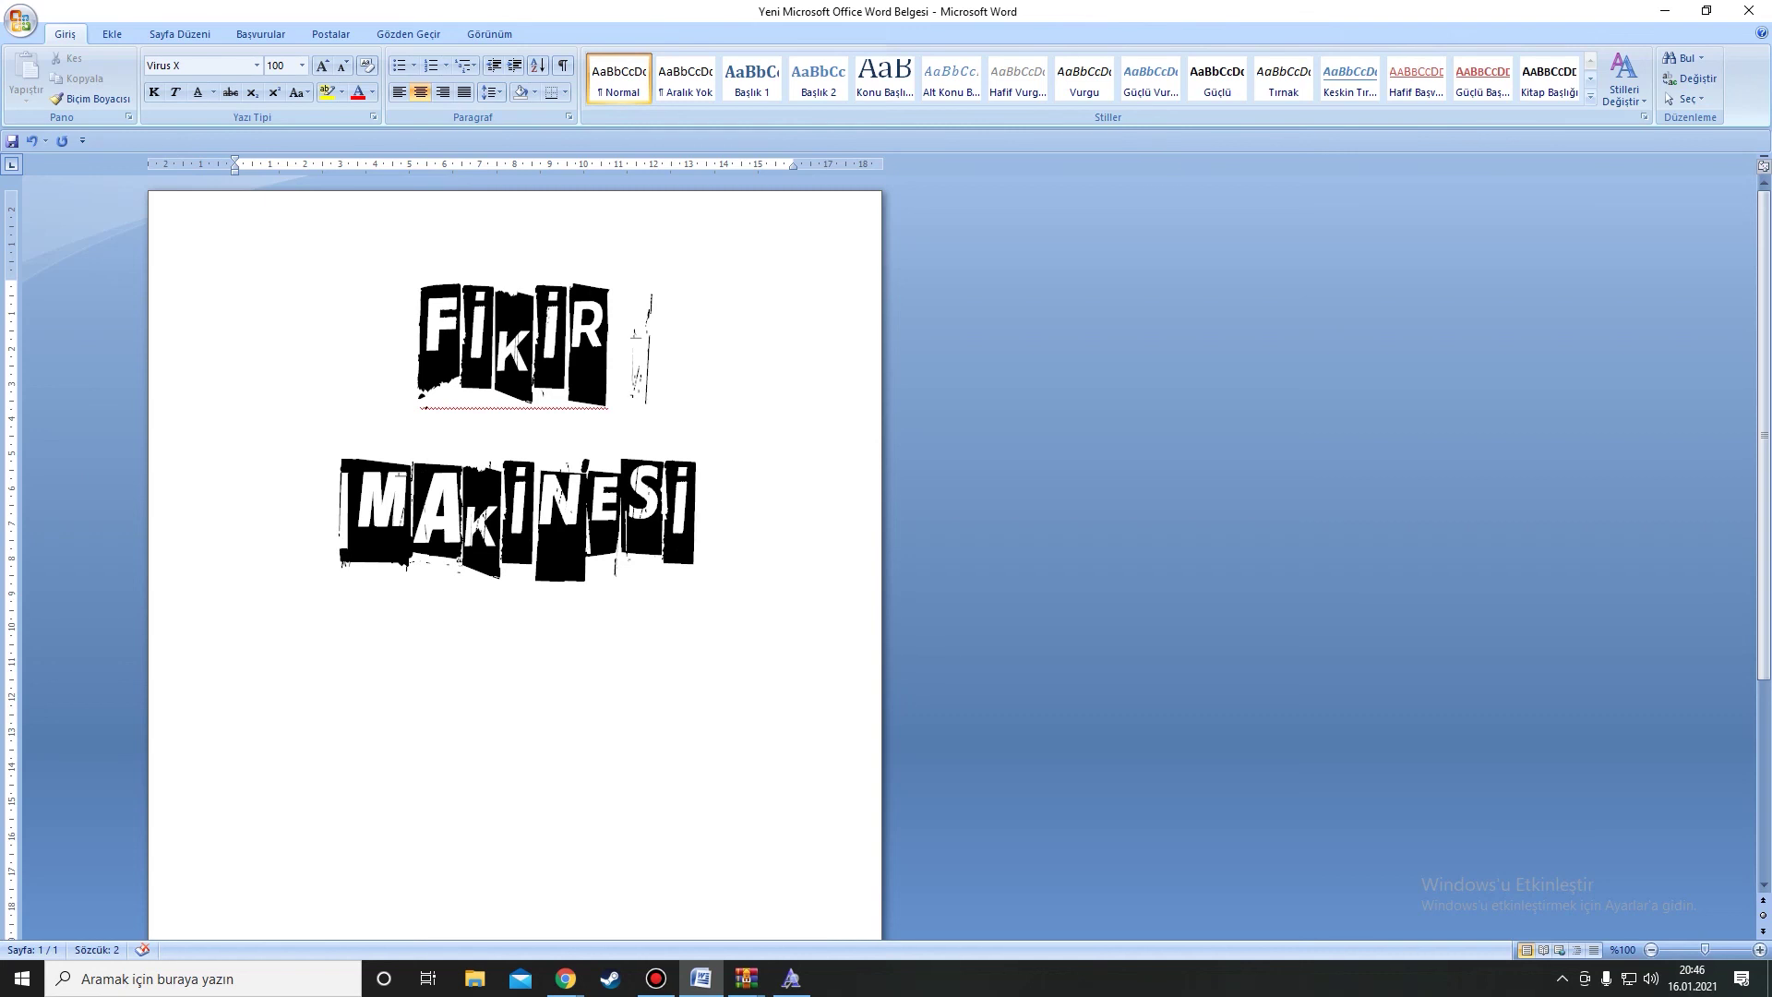
{"action": "key", "text": "ctrl+a"}
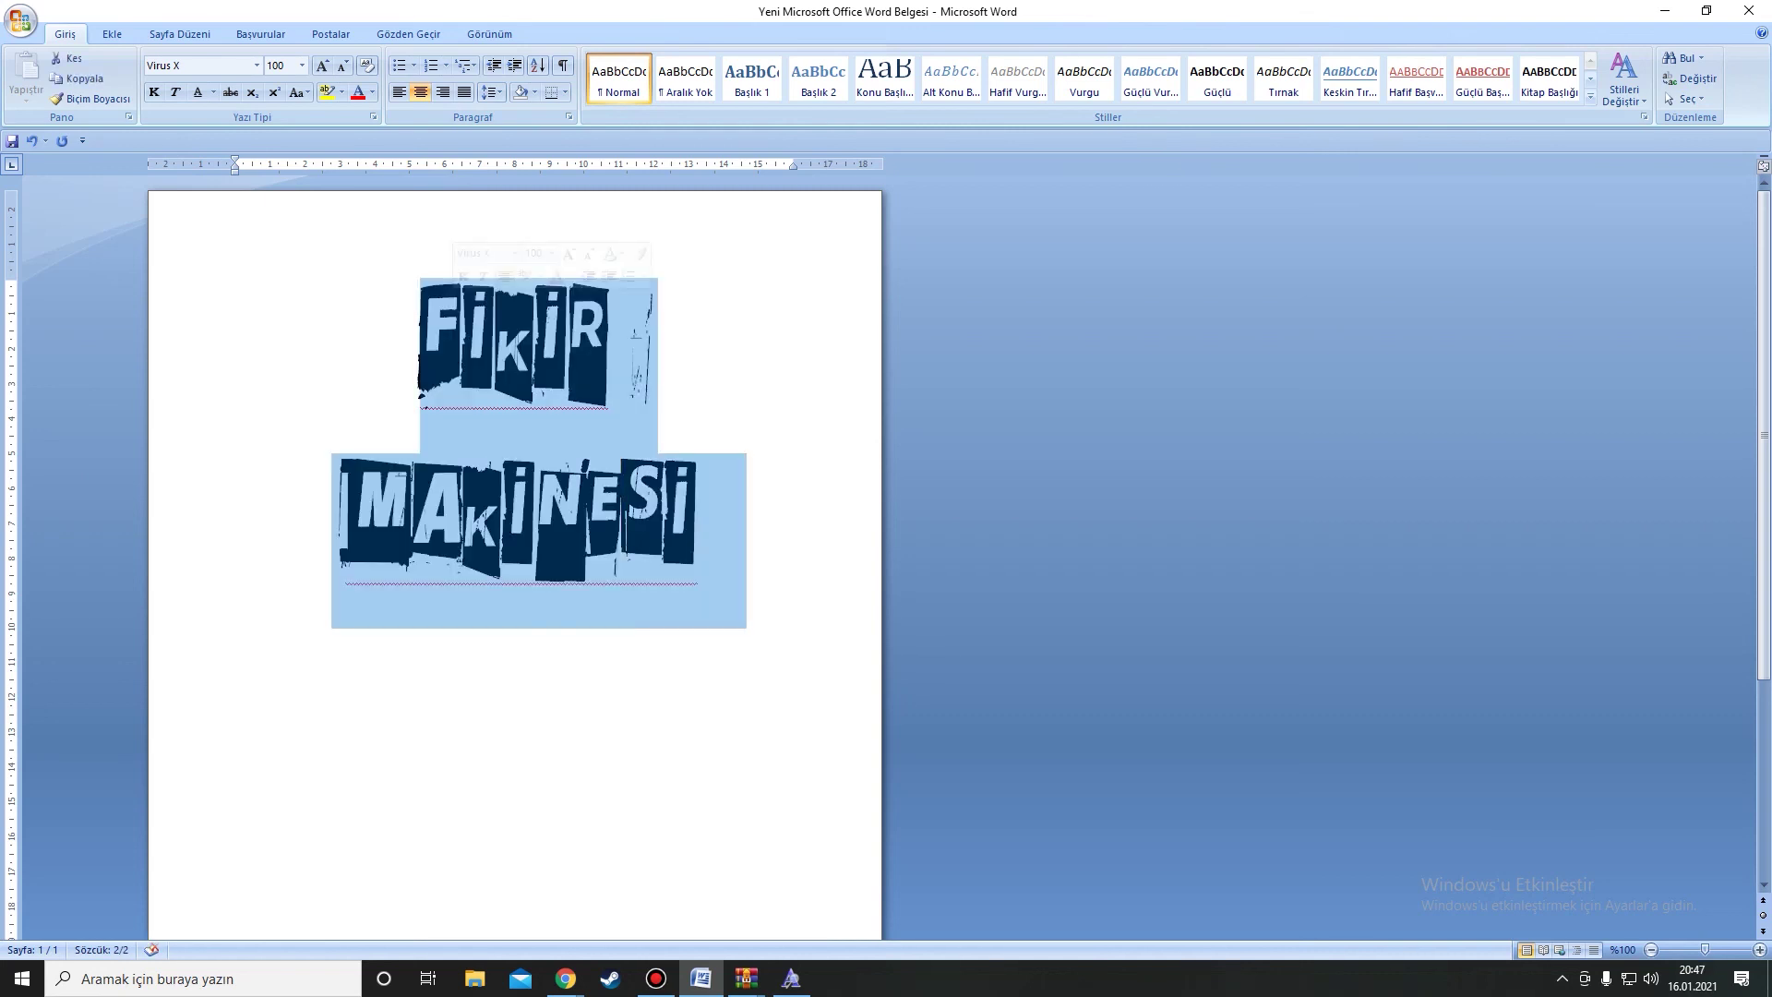
{"action": "left_click", "coordinate": [515, 701]}
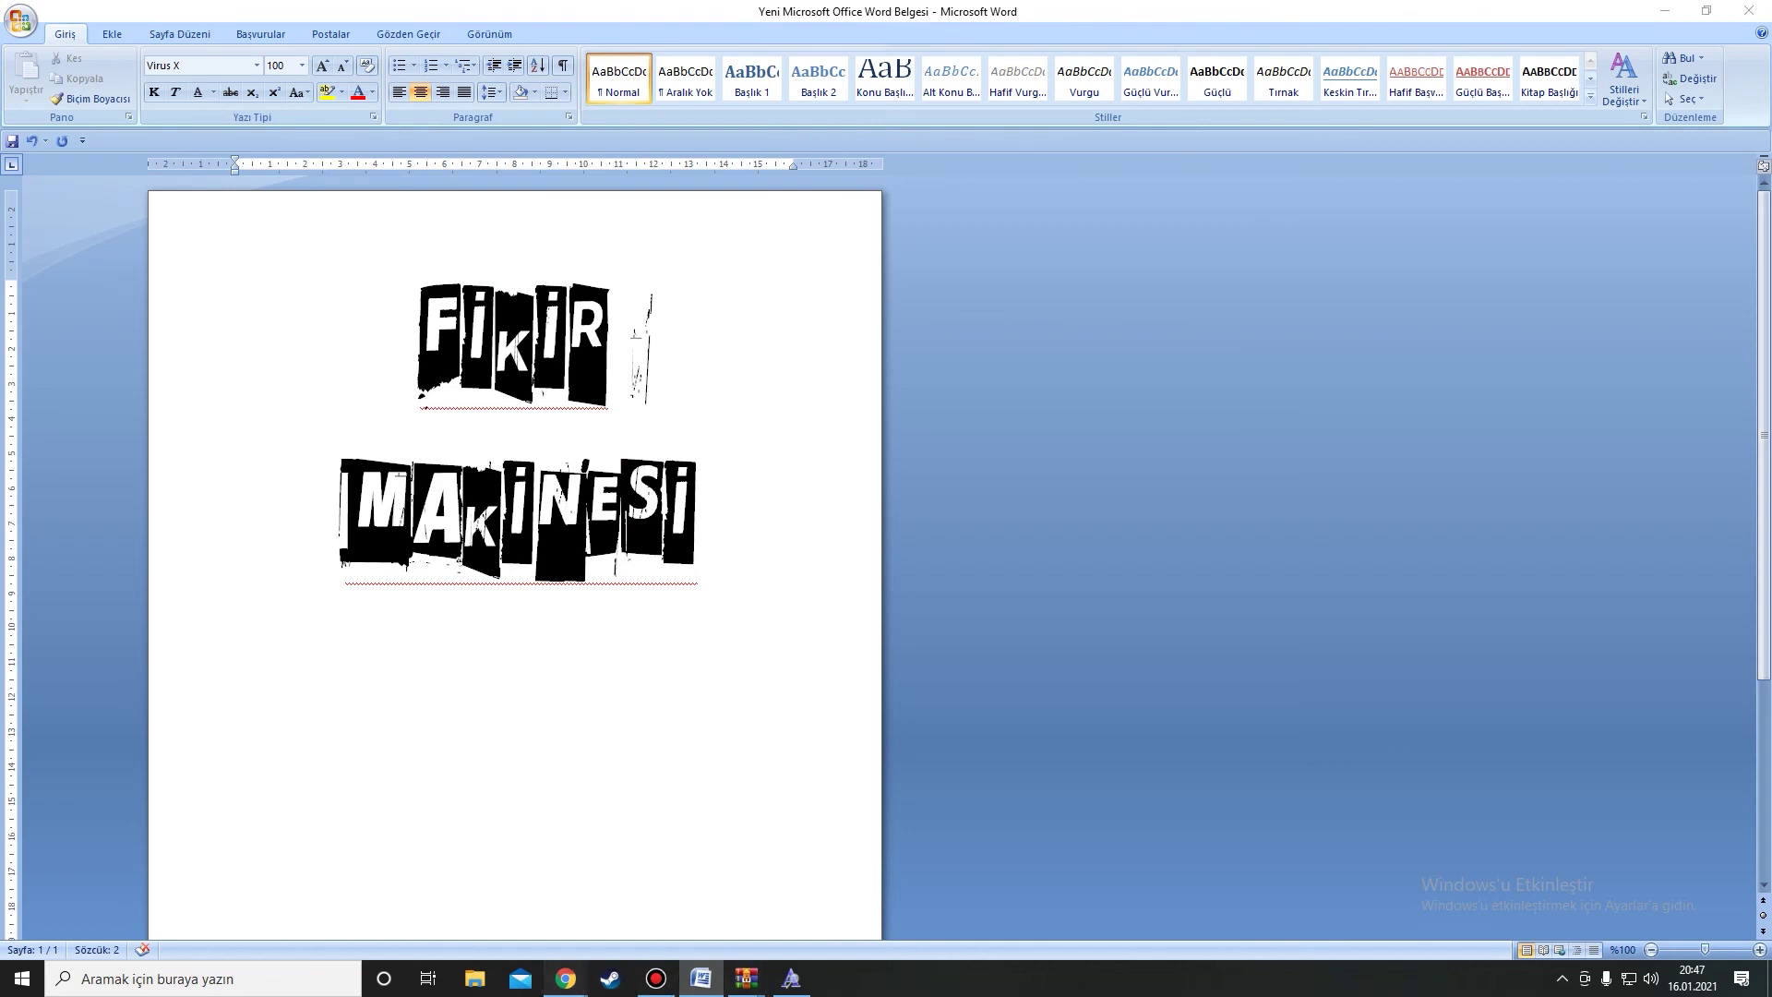
Return to fonttr.com's new-fonts listing and scroll down through it
{"action": "left_click", "coordinate": [675, 896]}
{"action": "scroll", "coordinate": [278, 817], "scroll_direction": "down", "scroll_amount": 6}
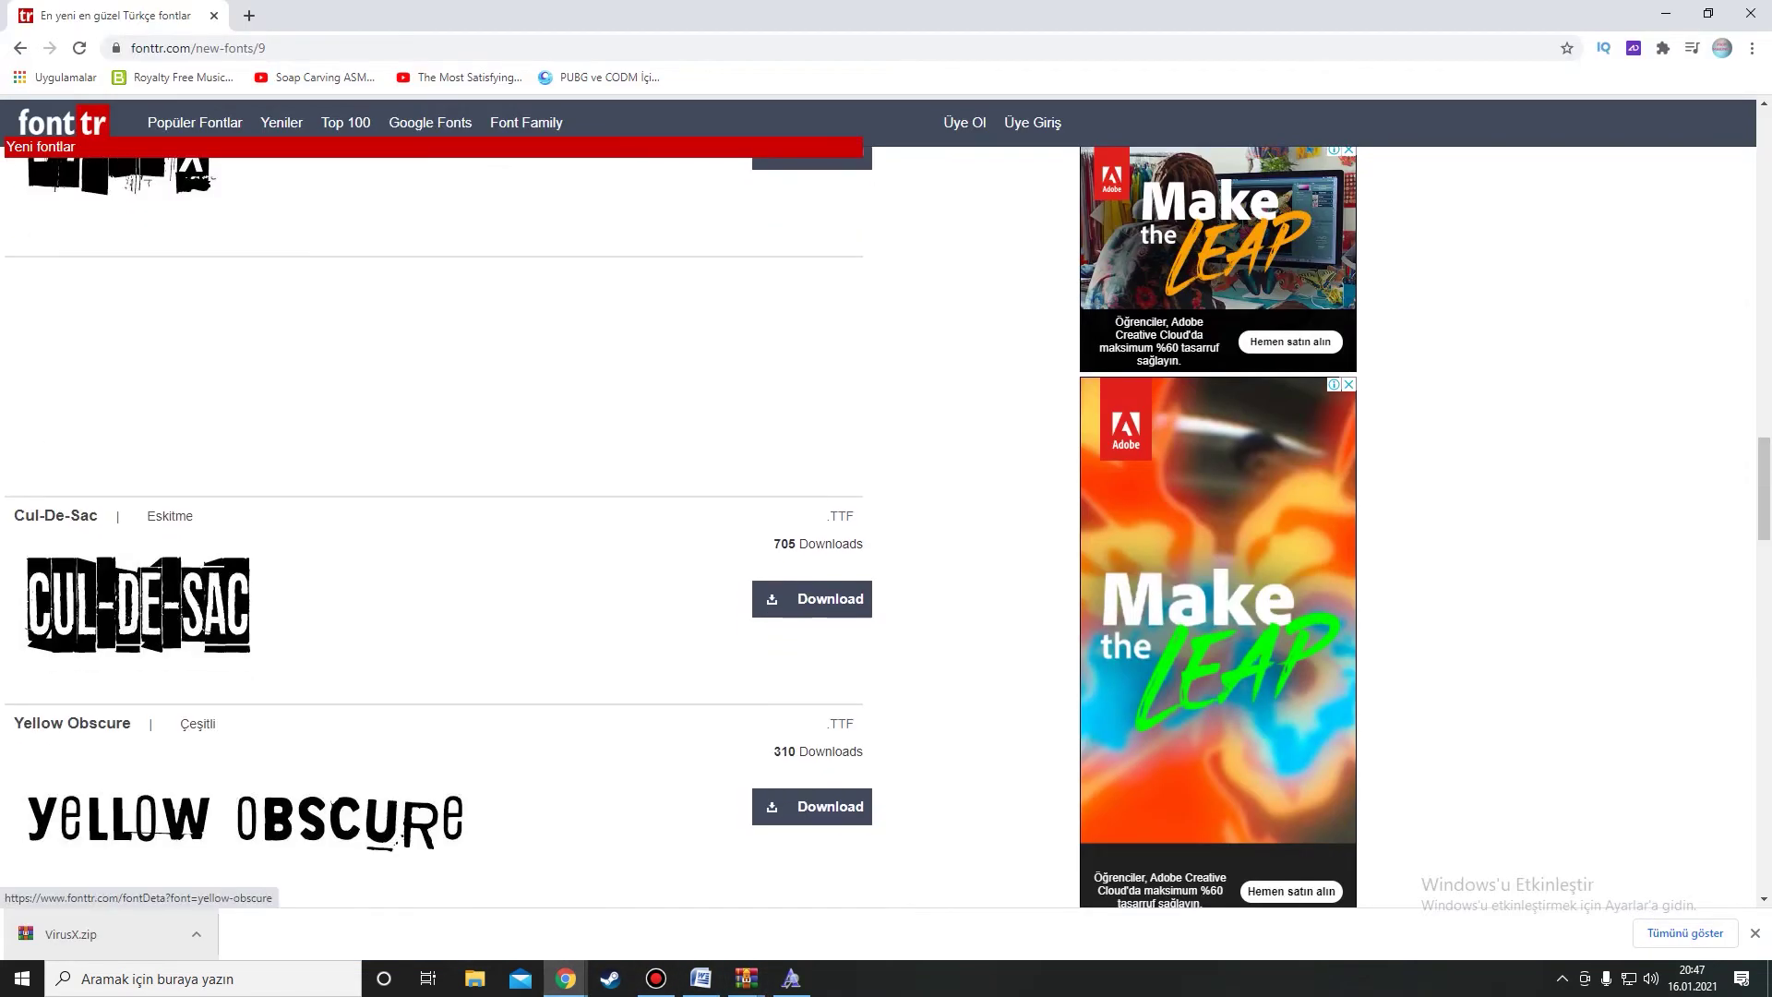
{"action": "scroll", "coordinate": [277, 817], "scroll_direction": "down", "scroll_amount": 5}
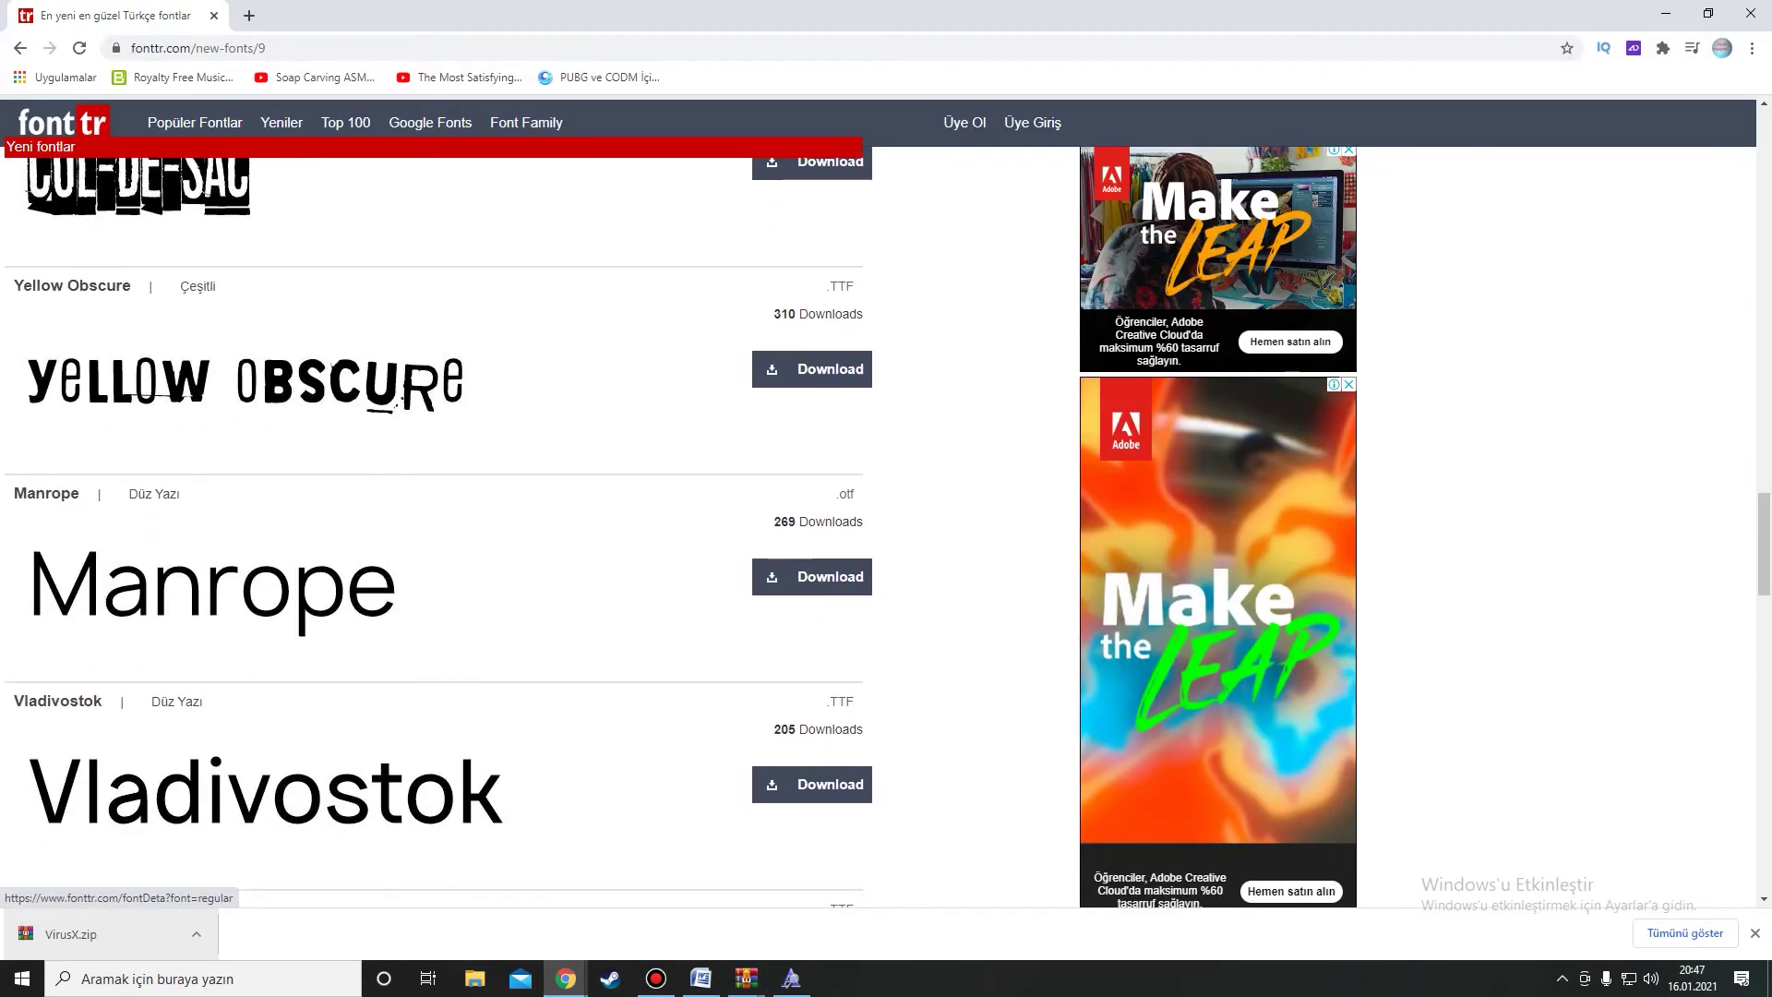